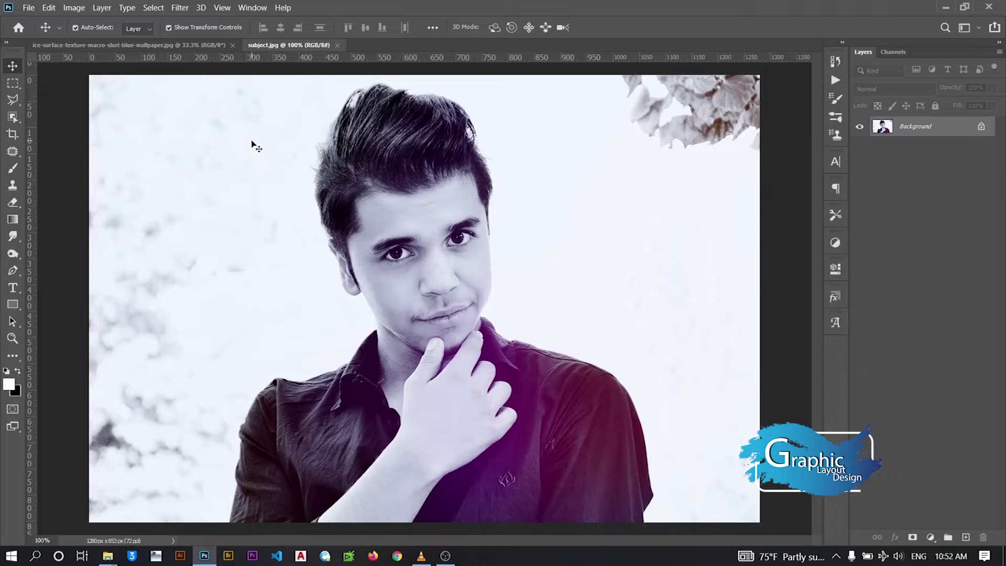
Select the man with Select > Subject, then enter Select and Mask via the Quick Selection Tool
left_click(159, 10)
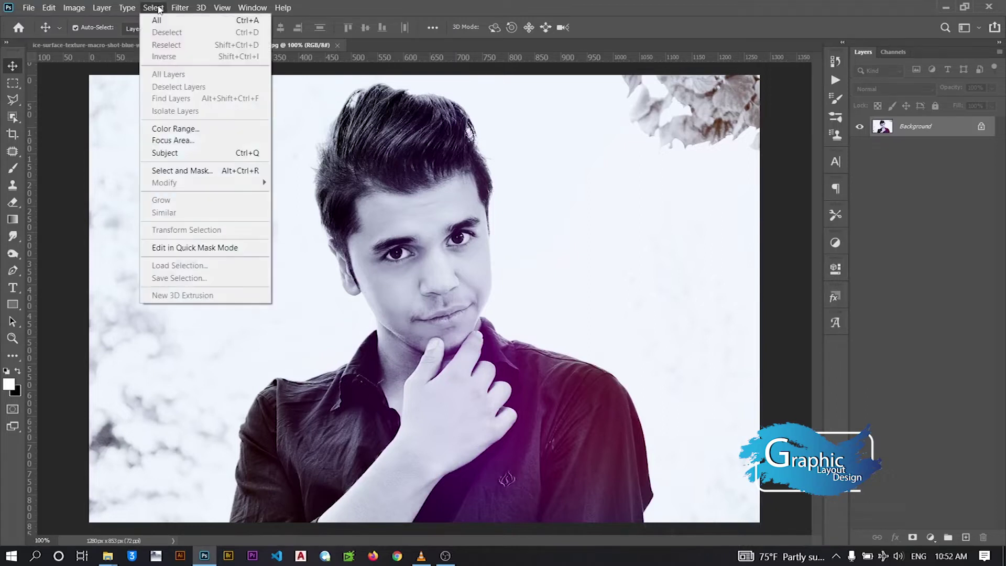
left_click(194, 157)
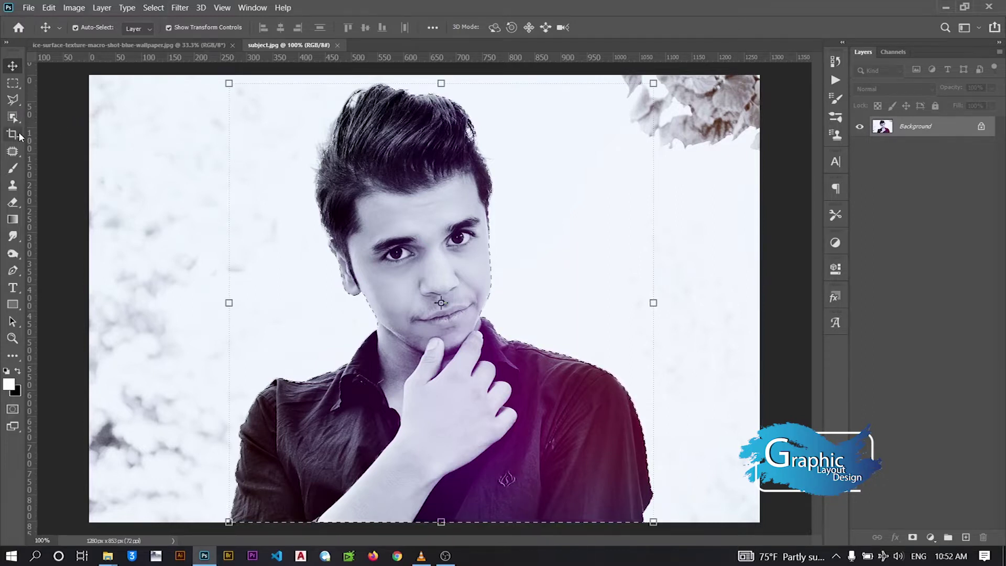
left_click(14, 117)
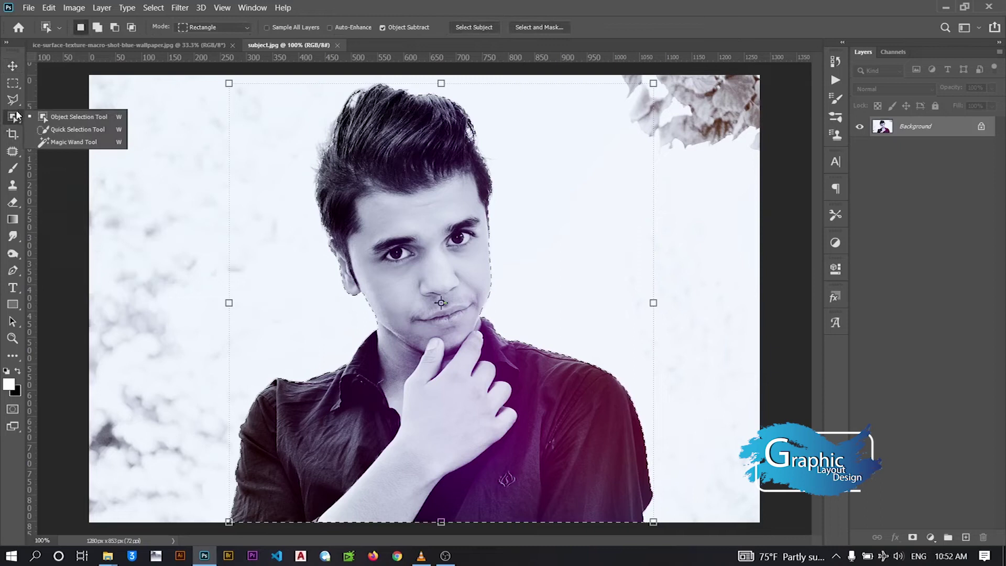
left_click(64, 127)
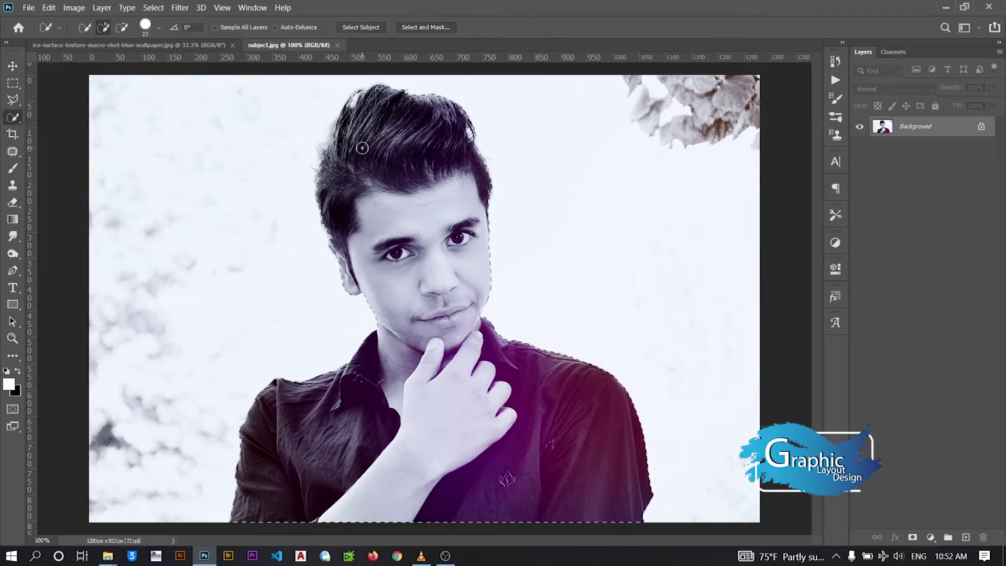
left_click(428, 29)
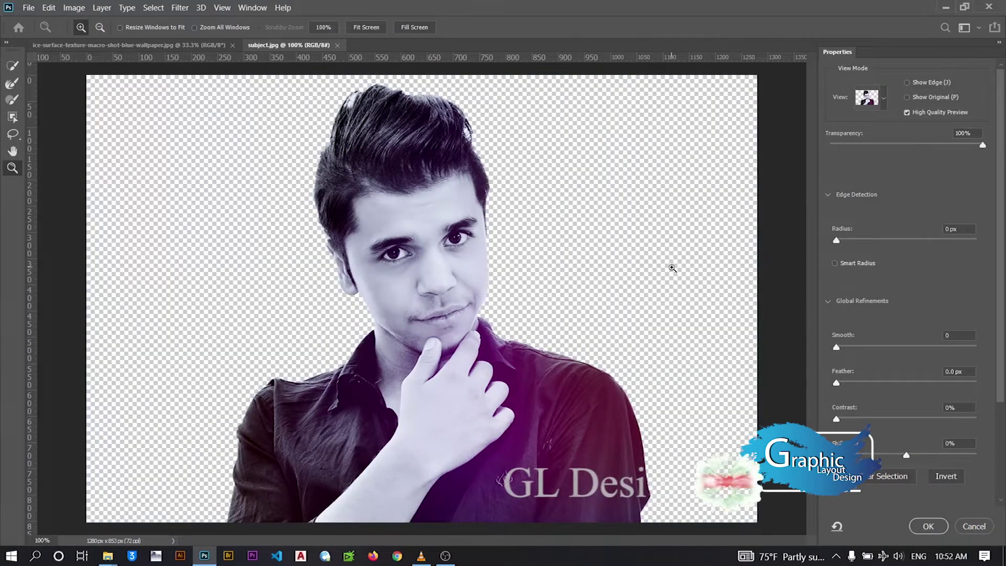
Zoom into the hair and recover fine strands with a small Refine Edge Brush
left_click(468, 104)
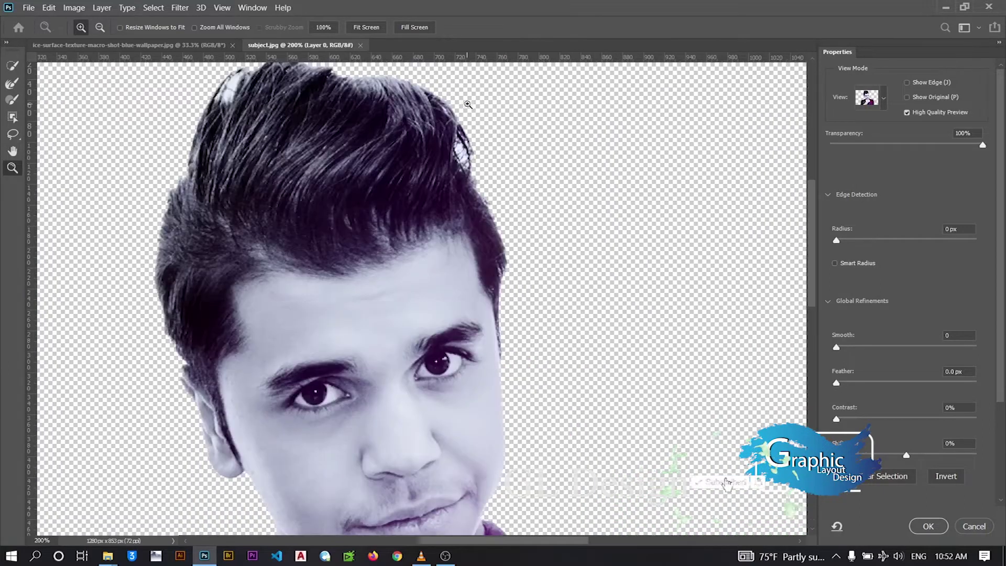
left_click(468, 104)
left_click_drag(430, 131, 512, 212)
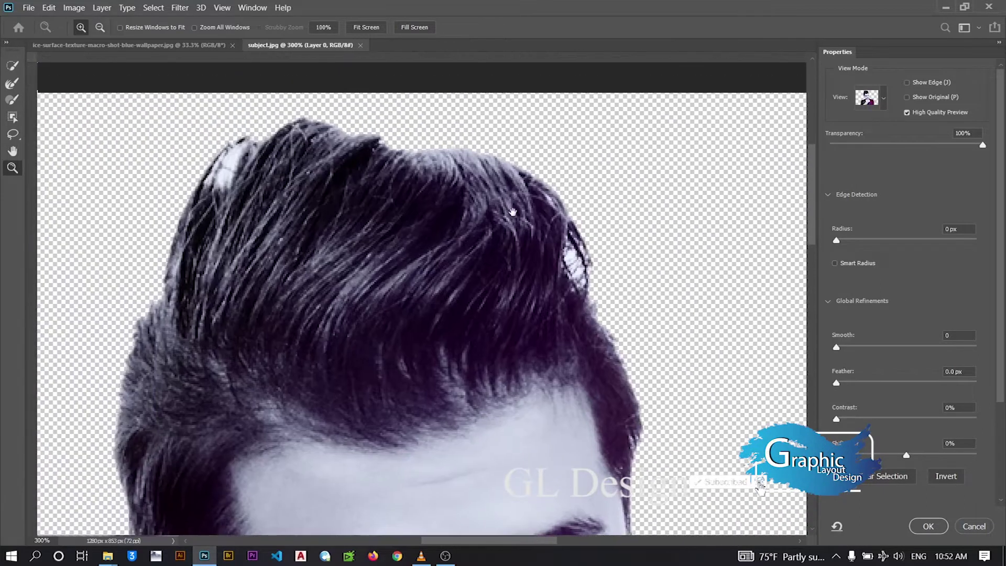
key("ctrl+r")
key("r")
left_click_drag(229, 160, 208, 175)
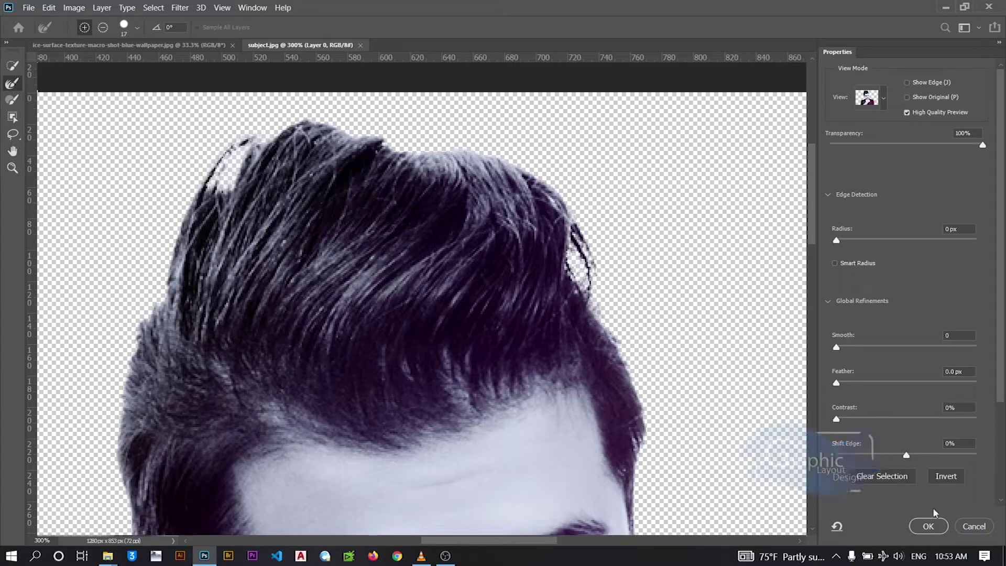
scroll(980, 315, "down", 1)
scroll(972, 383, "down", 3)
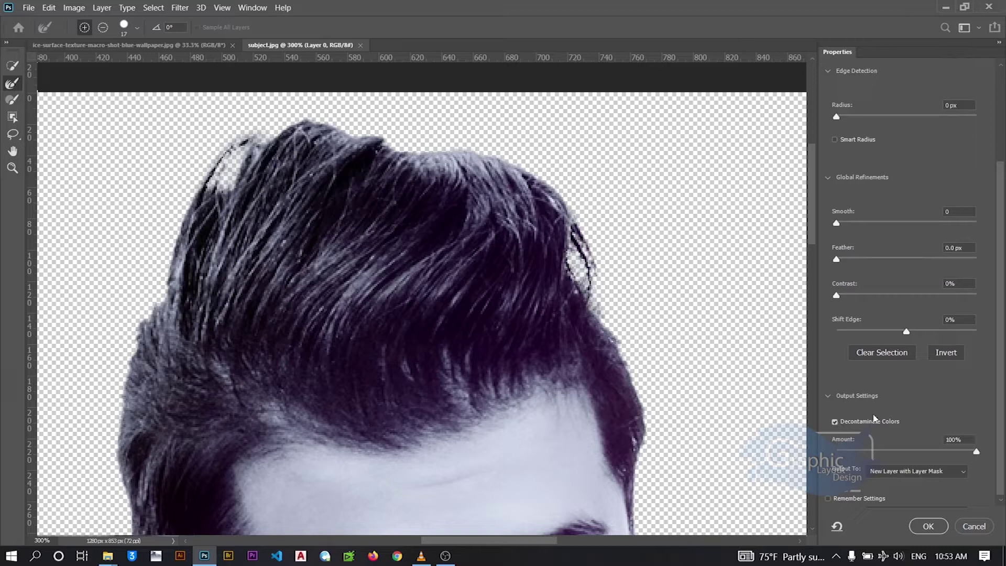
Output the refined selection to a new layer
left_click(958, 472)
left_click(943, 497)
left_click(928, 526)
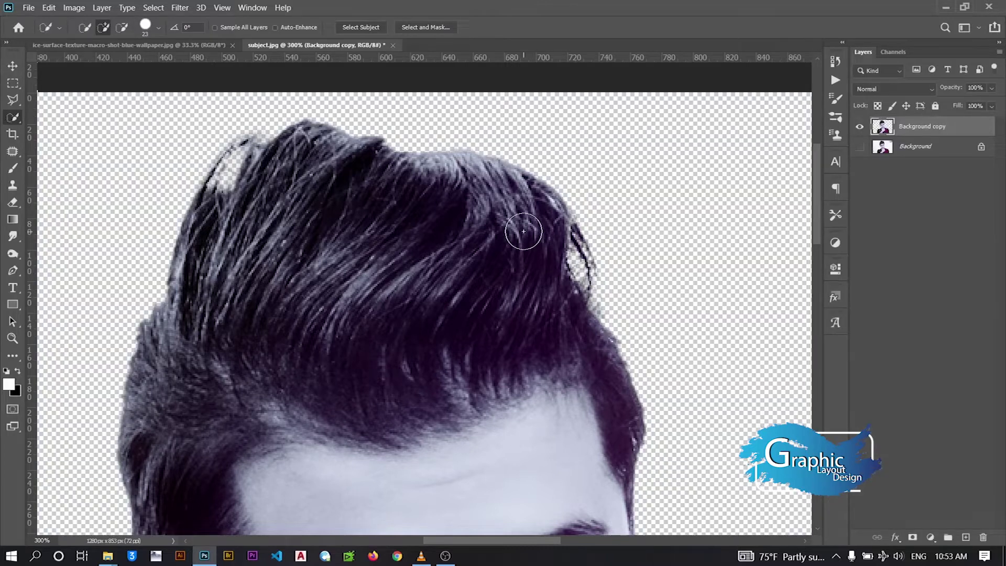
Check the cut-out and add a white Solid Color fill layer above Background
key("ctrl+0")
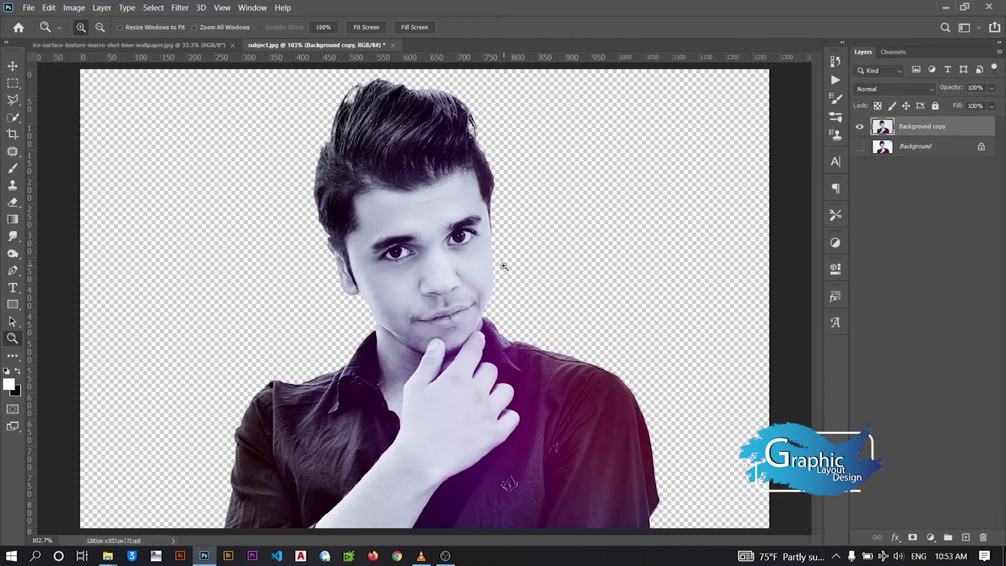
left_click(860, 128)
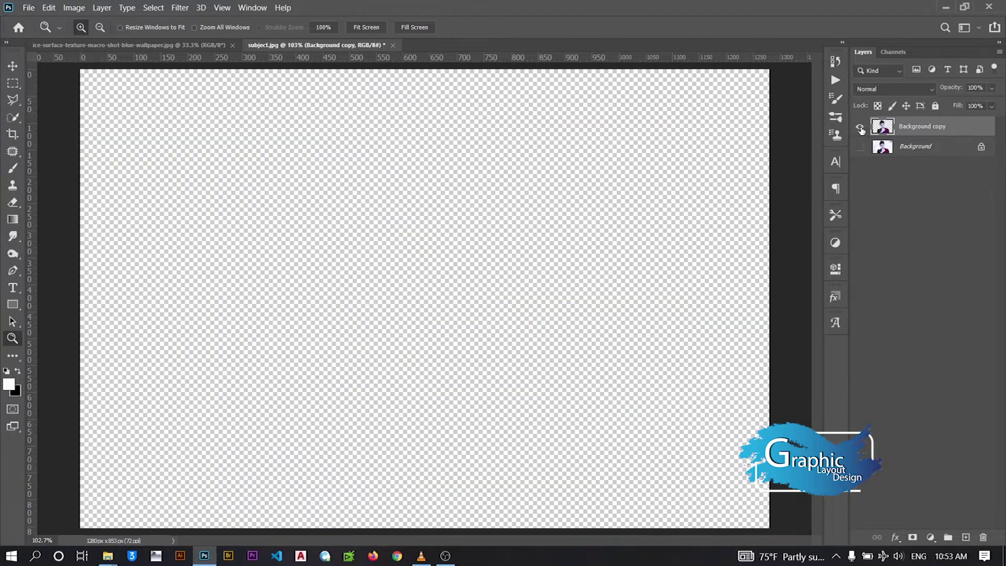
left_click(860, 127)
left_click(971, 160)
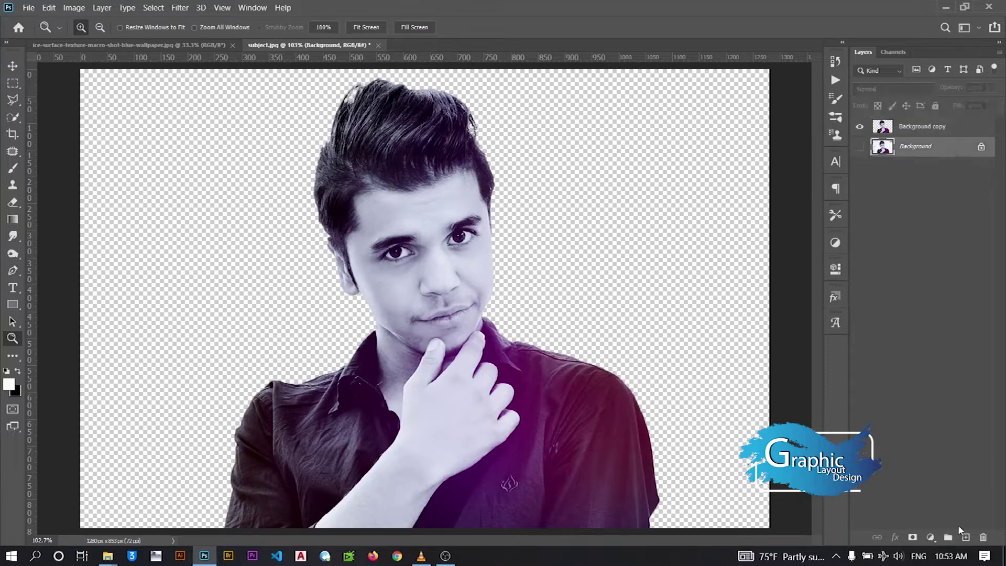
left_click(931, 538)
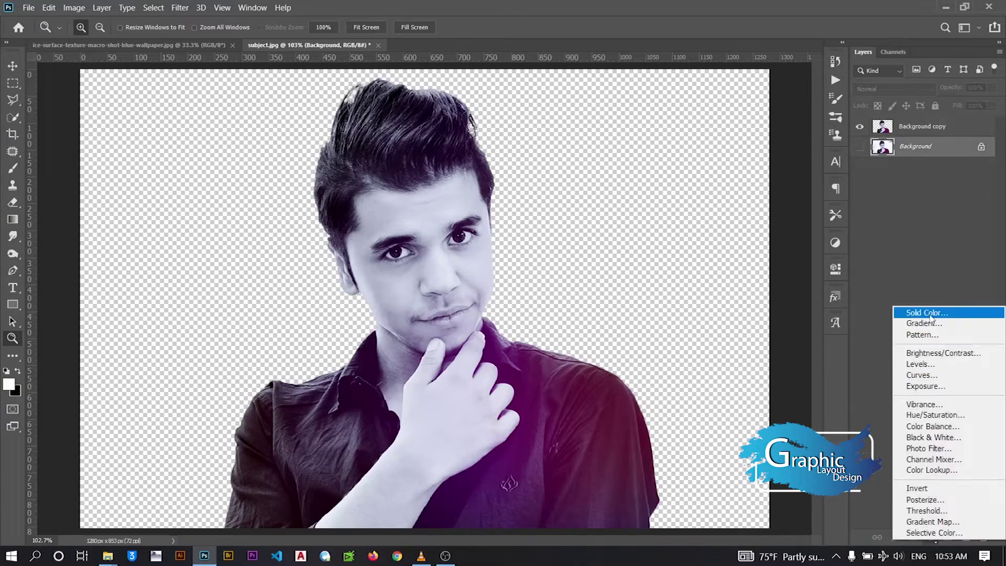
left_click(926, 313)
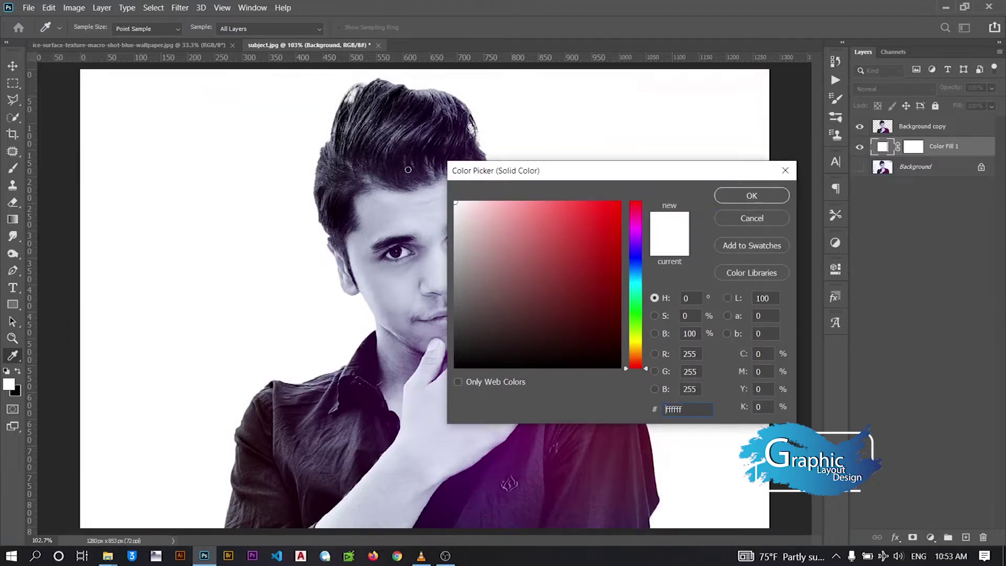
left_click(760, 195)
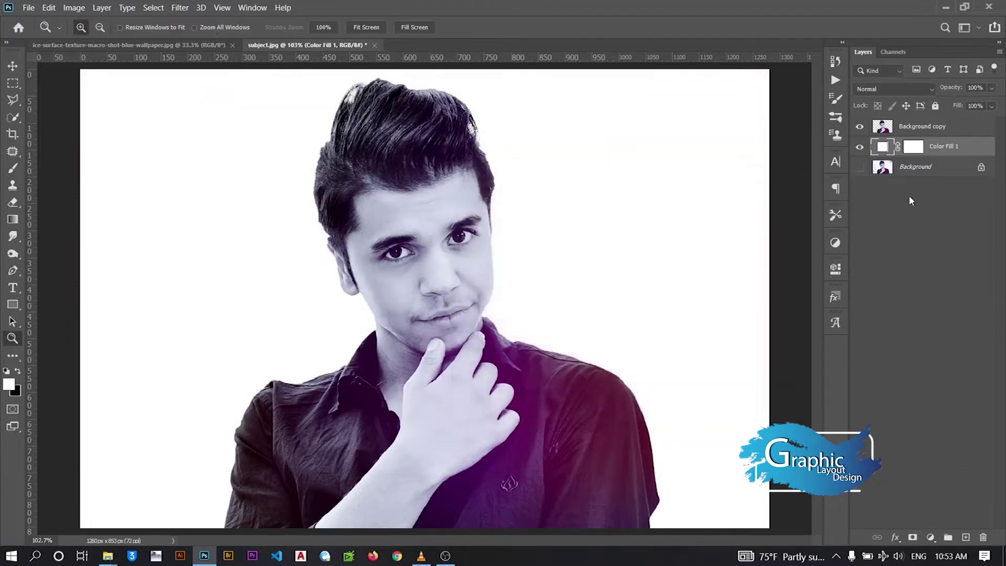
Duplicate the Background copy layer and rename one copy 'Effect'
left_click(906, 129)
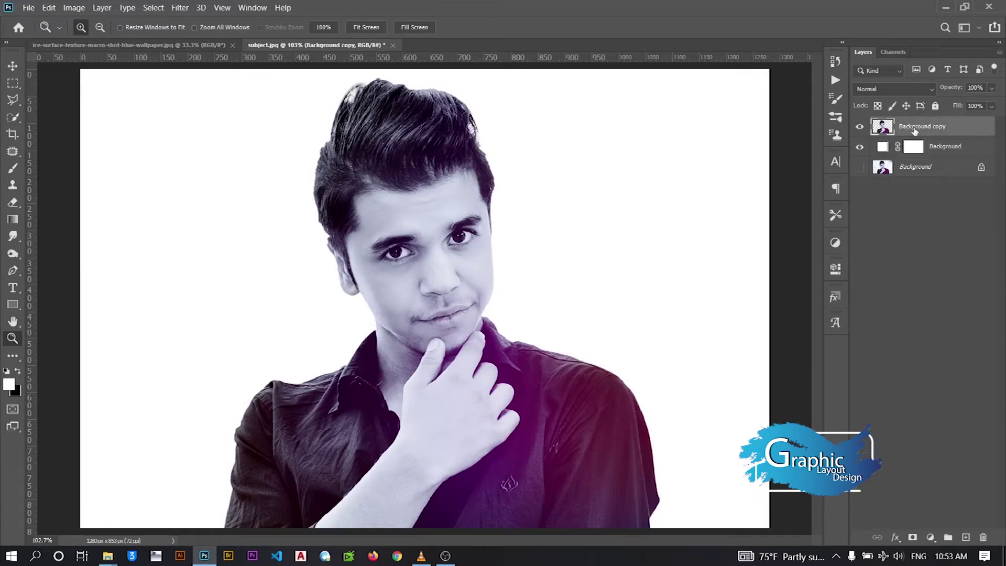
right_click(915, 131)
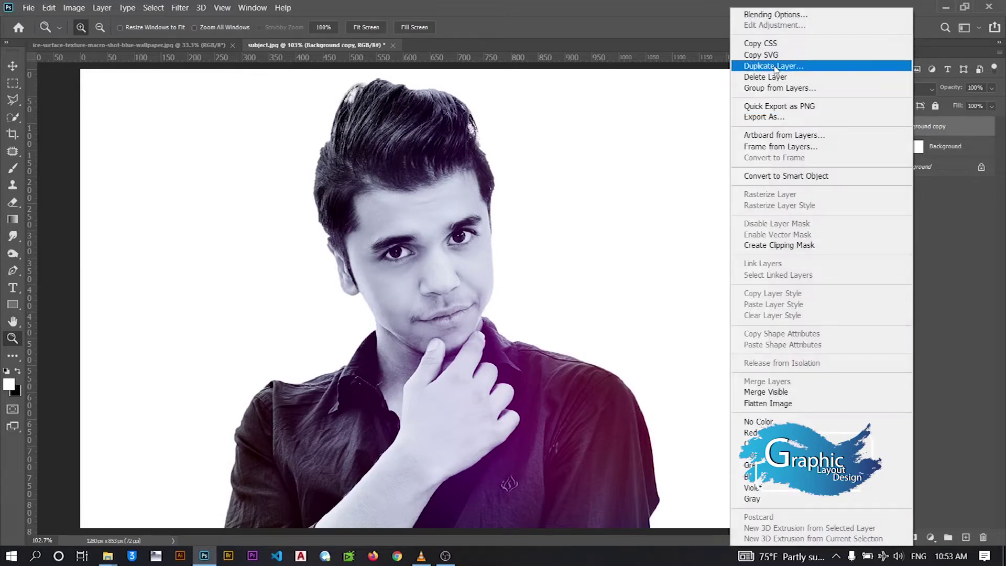
left_click(891, 66)
left_click(424, 160)
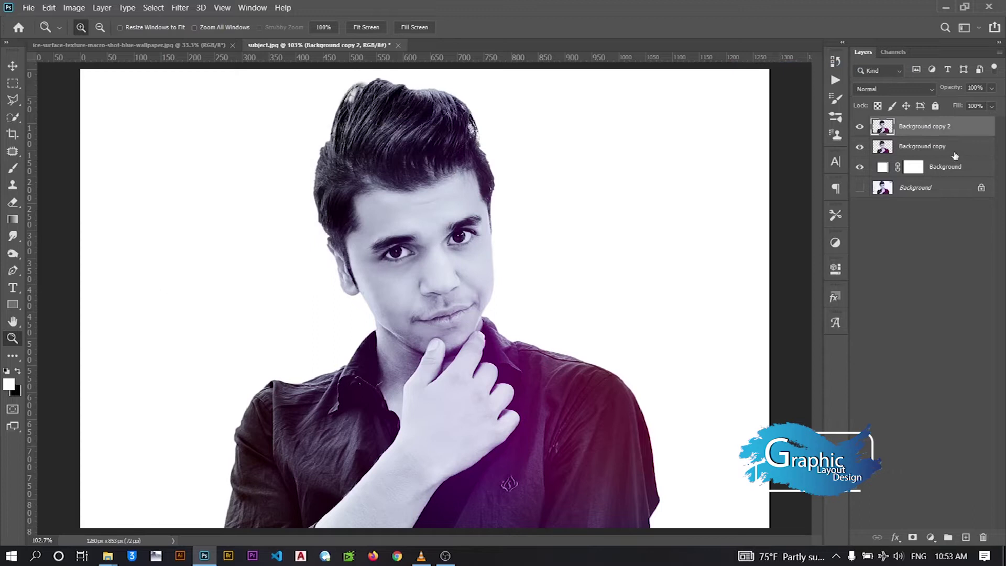
double_click(934, 148)
type("ect")
key("Return")
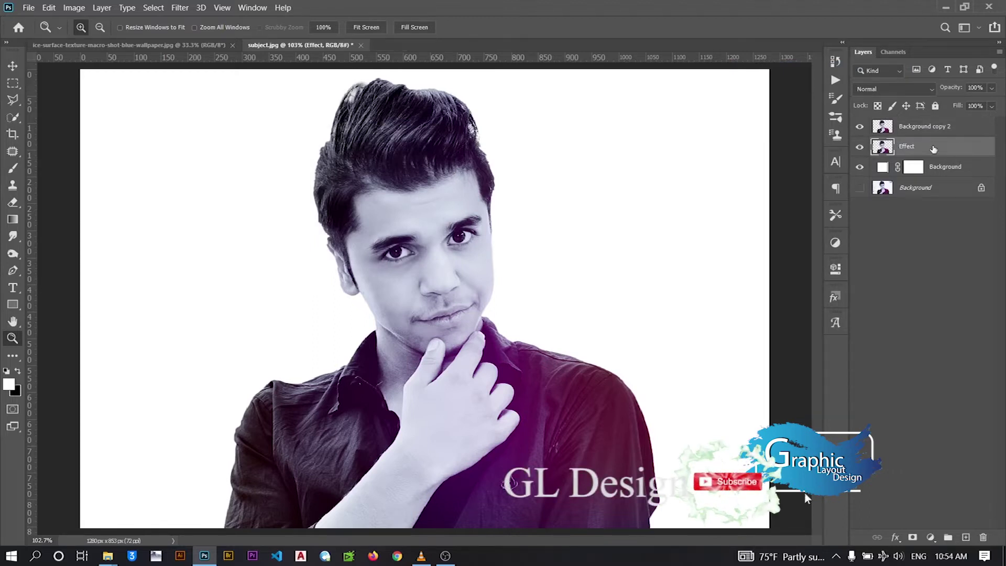
Rename the other copy 'Man', hide it, and select the Effect layer
double_click(920, 126)
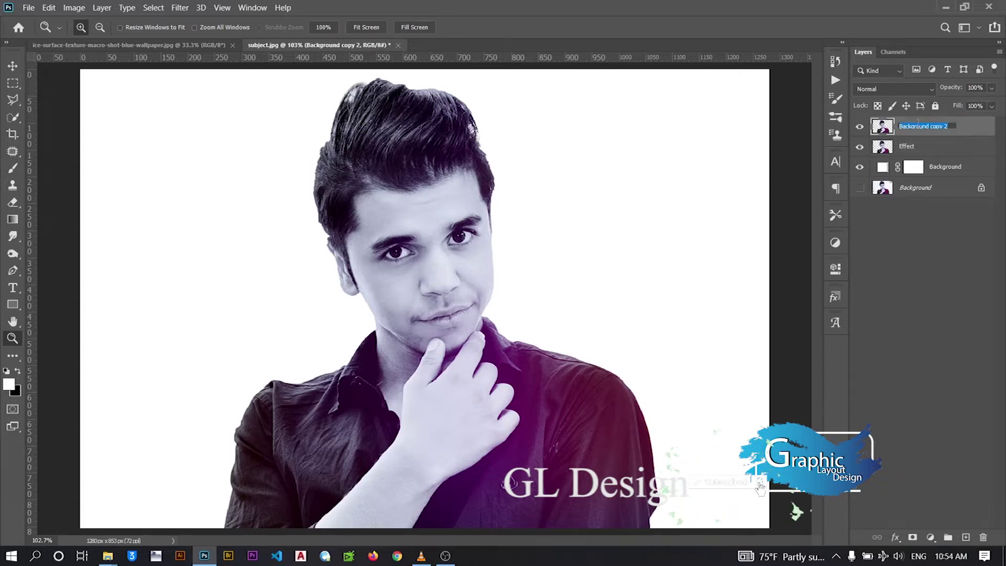
type("Man")
left_click(859, 126)
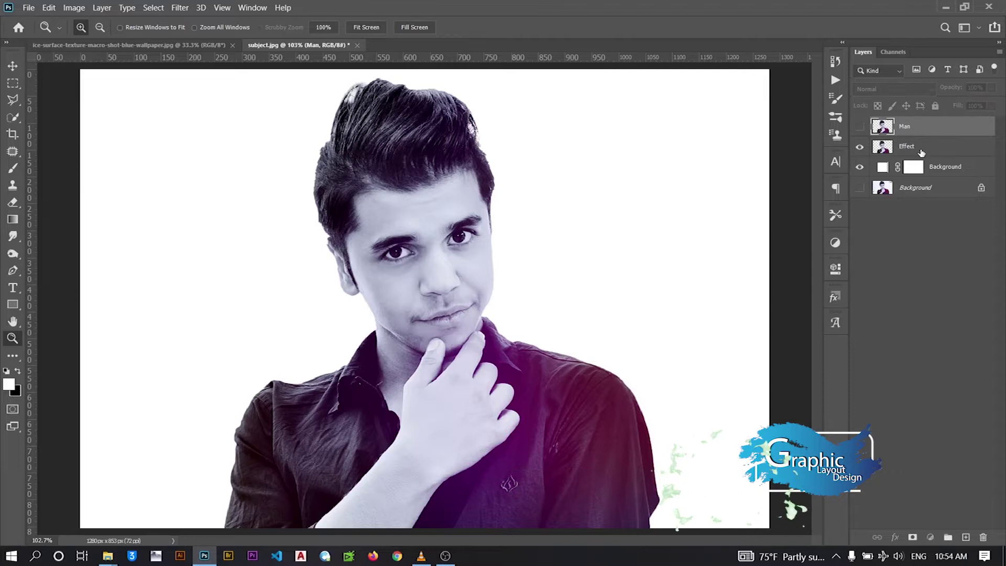
left_click(917, 148)
left_click(13, 65)
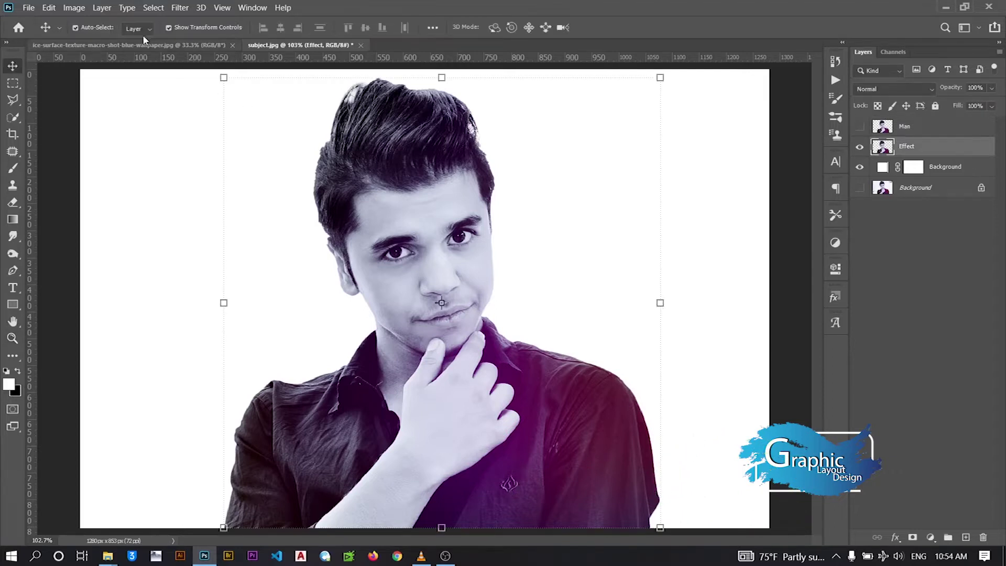
left_click(180, 7)
In Liquify, smear the shirt, shoulder, face and hair into long leftward streaks
left_click(194, 104)
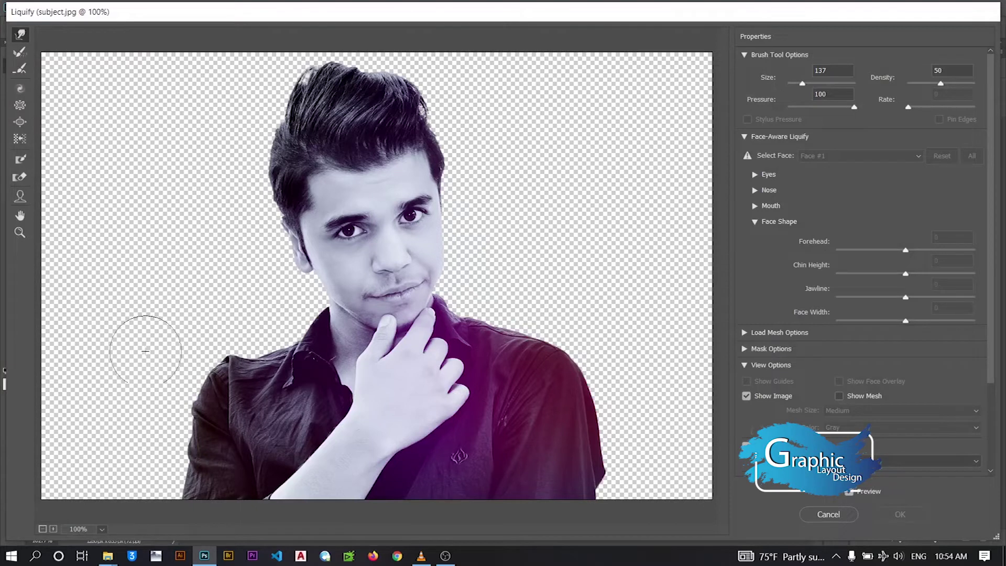
left_click_drag(182, 493, 35, 495)
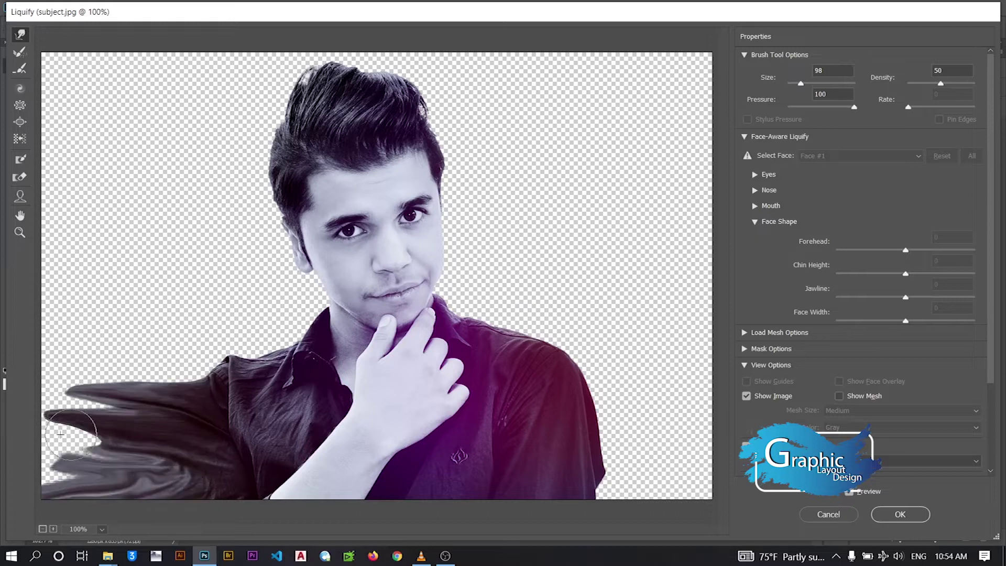
left_click_drag(181, 488, 105, 335)
left_click_drag(940, 84, 961, 83)
left_click_drag(315, 325, 89, 291)
left_click_drag(304, 173, 199, 157)
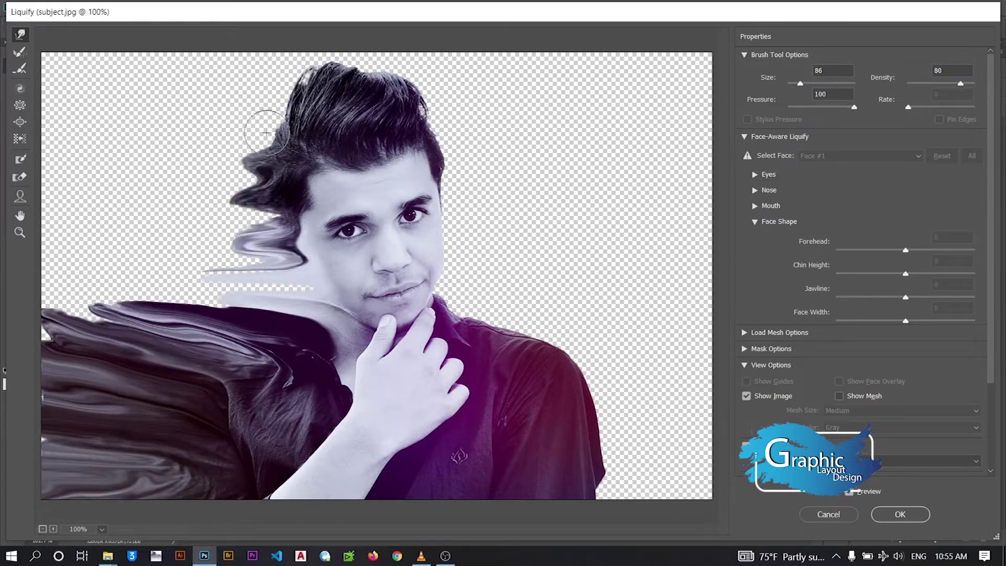
left_click_drag(304, 252, 63, 235)
left_click_drag(294, 188, 56, 202)
left_click_drag(251, 173, 47, 167)
left_click_drag(262, 121, 53, 100)
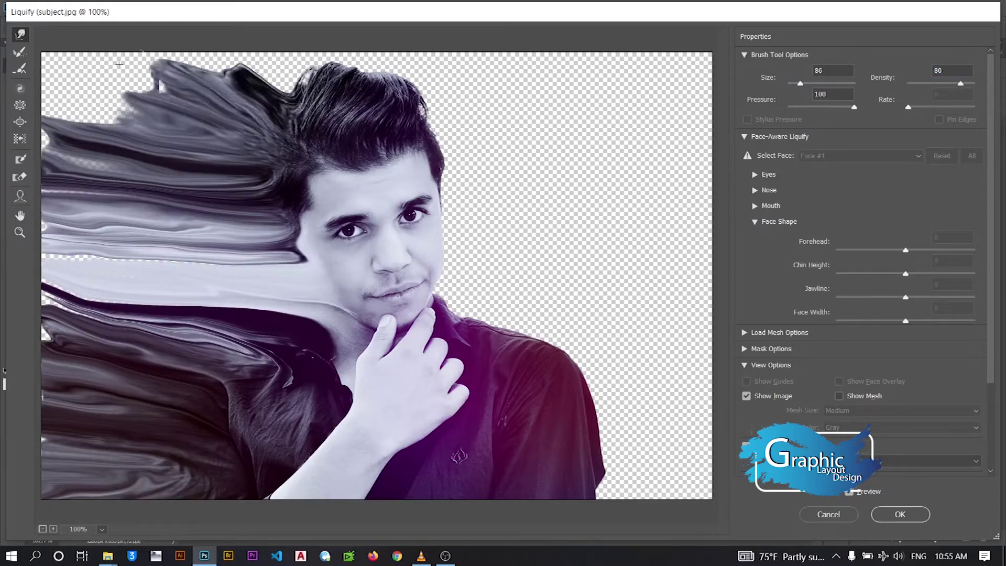
left_click_drag(315, 105, 79, 58)
Smear the hair, face and shirt rightward into streaks, then apply the Liquify warp
left_click_drag(430, 157, 545, 68)
key("bracketleft")
key("bracketleft")
key("bracketleft")
left_click_drag(435, 257, 592, 267)
key("bracketright")
key("bracketright")
key("bracketright")
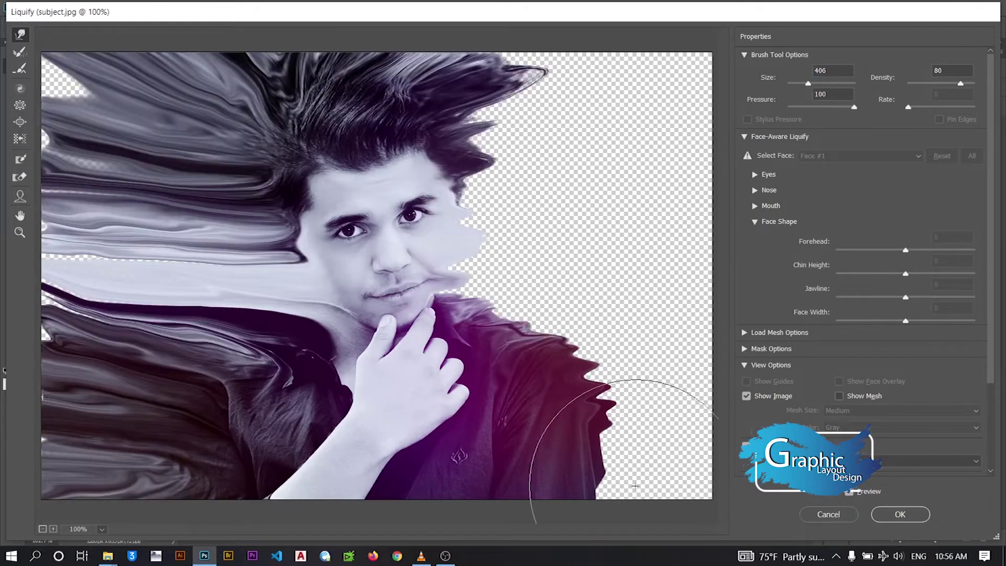
left_click_drag(497, 367, 682, 409)
mouse_move(545, 291)
left_mouse_down()
mouse_move(526, 219)
mouse_move(708, 220)
left_mouse_up()
left_click_drag(503, 131, 707, 115)
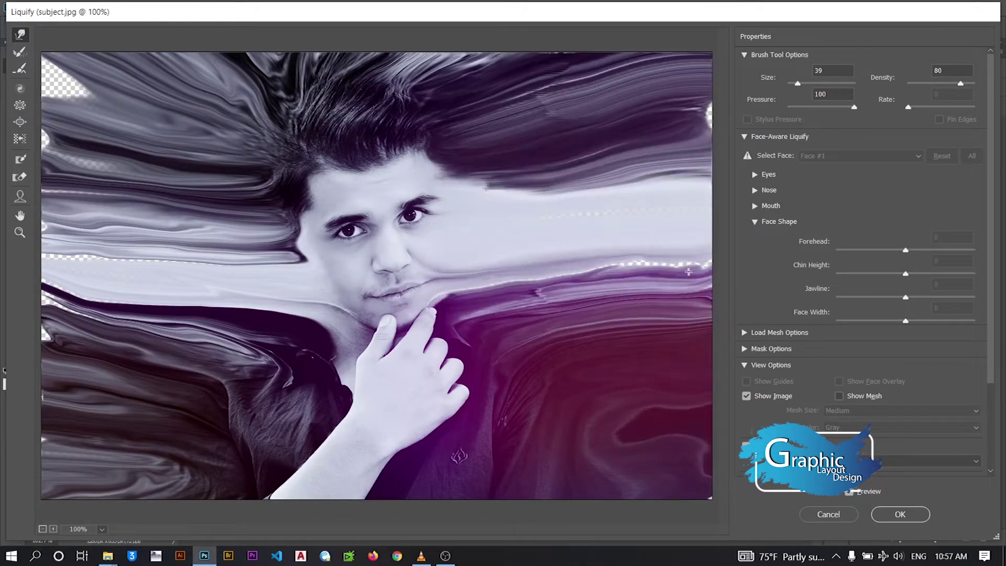
key("bracketleft")
key("bracketleft")
key("bracketleft")
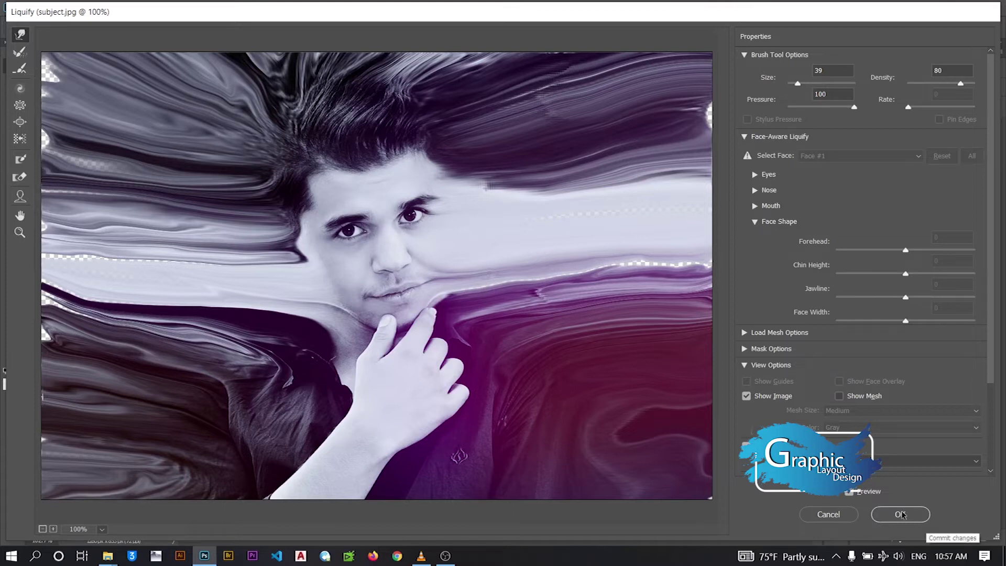
left_click(902, 514)
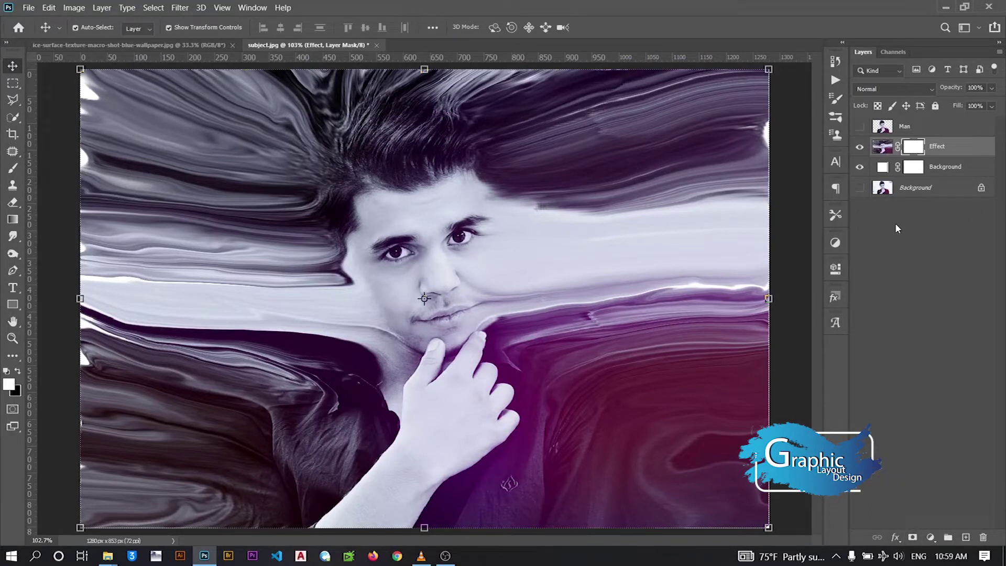
Invert the Effect mask to black, then show the Man layer with a white mask
key("ctrl+i")
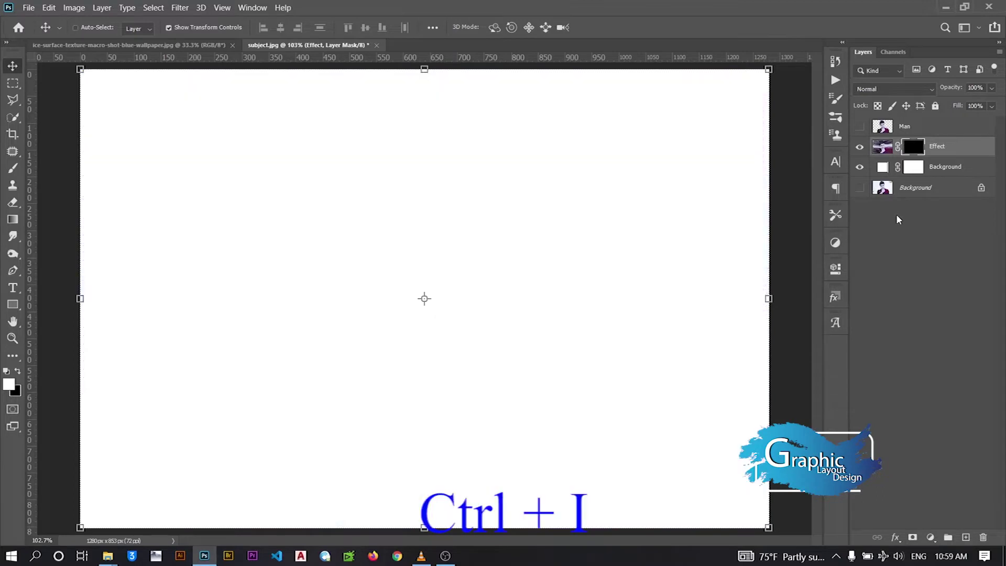
left_click(884, 131)
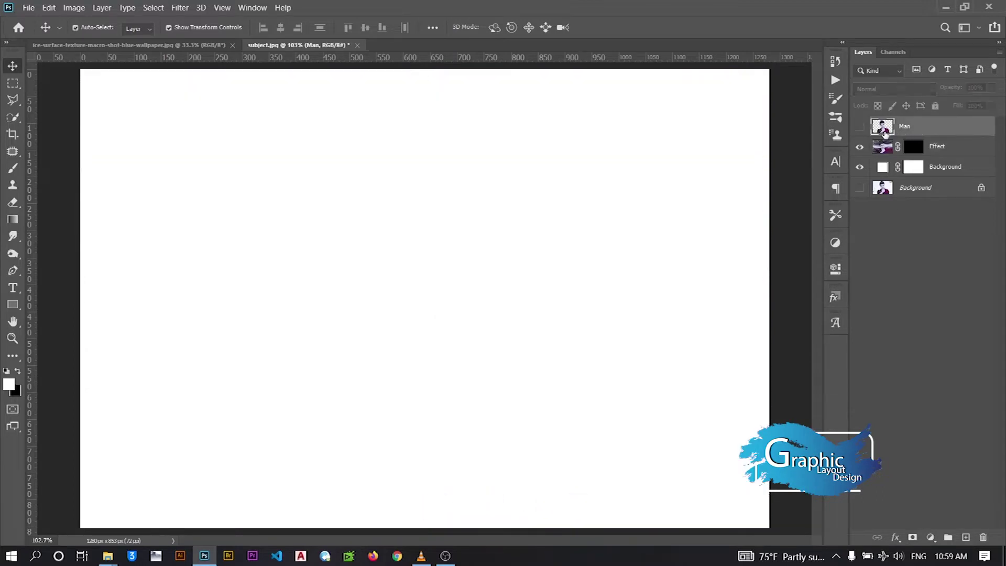
left_click(858, 128)
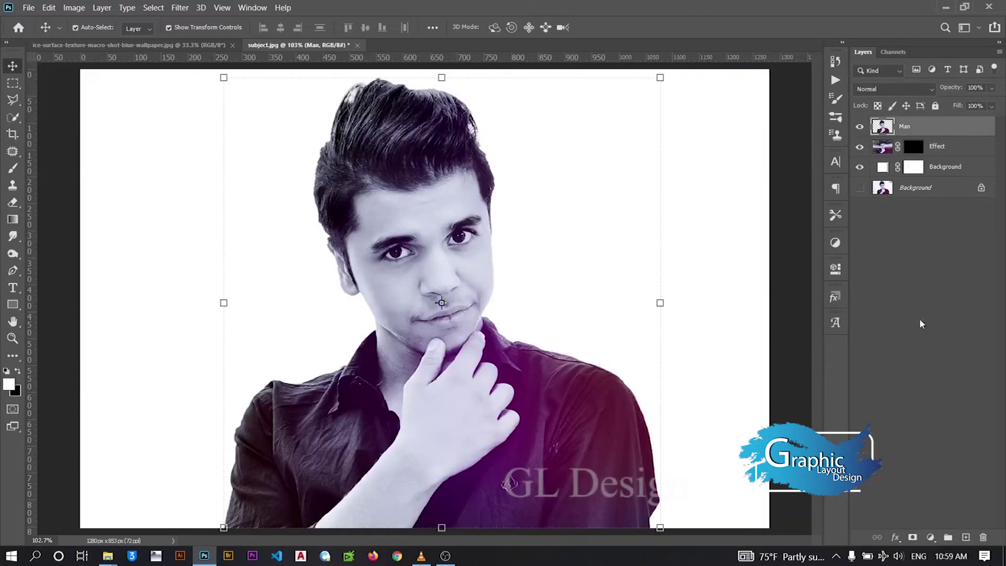
left_click(912, 539)
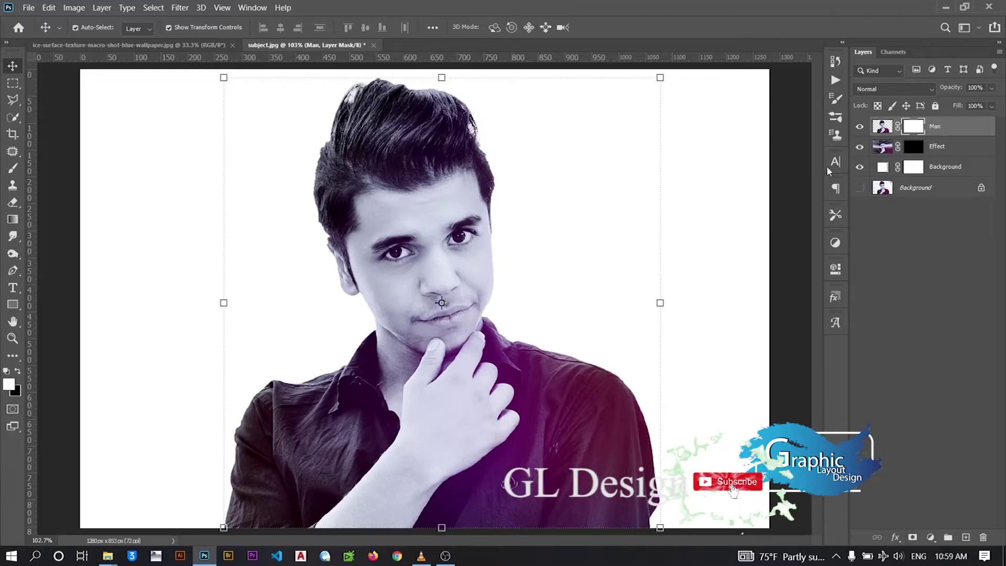
Select the Brush tool and open the Explosion_Brushes folder in the preset picker
left_click(12, 170)
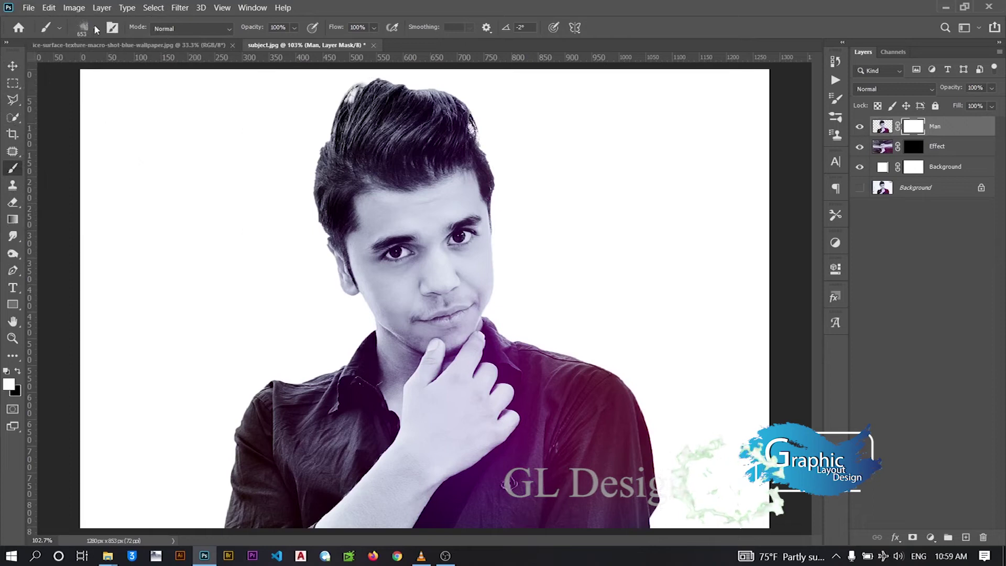
left_click(94, 26)
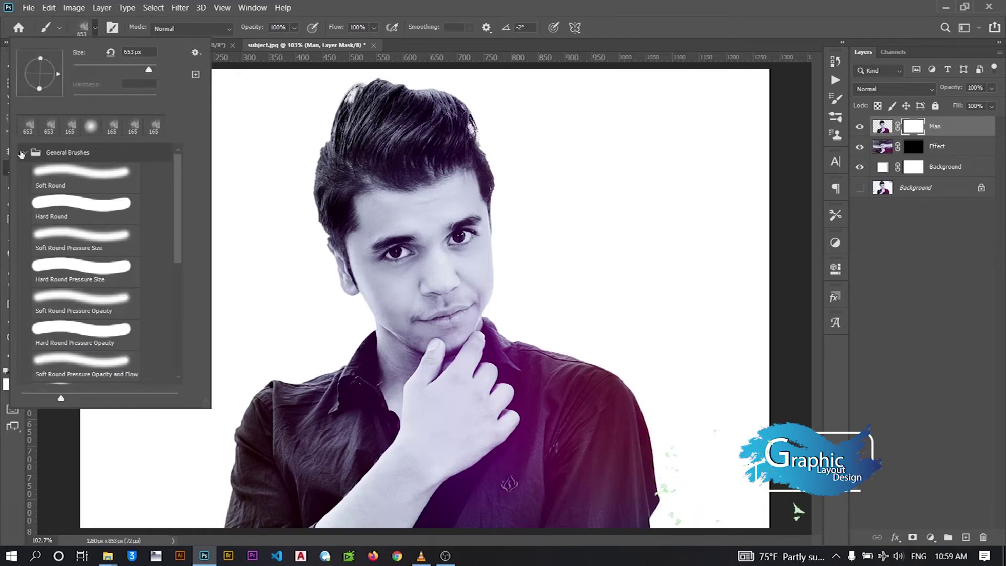
left_click(22, 153)
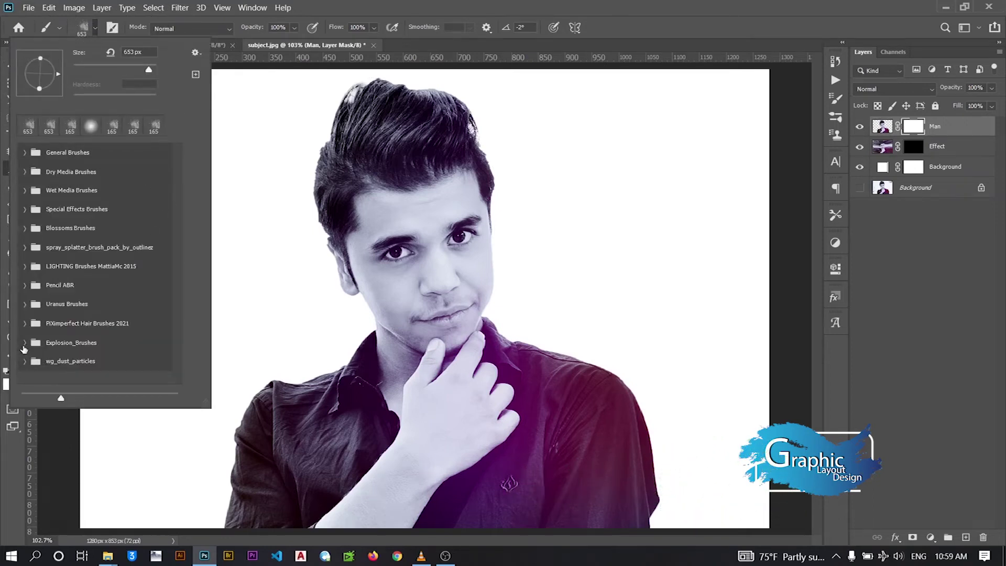
left_click(24, 343)
mouse_move(181, 234)
left_mouse_down()
mouse_move(180, 259)
mouse_move(140, 279)
left_mouse_up()
Pick the 003_Explosion brush and enlarge it to 202 px
left_click(79, 289)
left_click(78, 319)
left_click(79, 351)
right_click(492, 256)
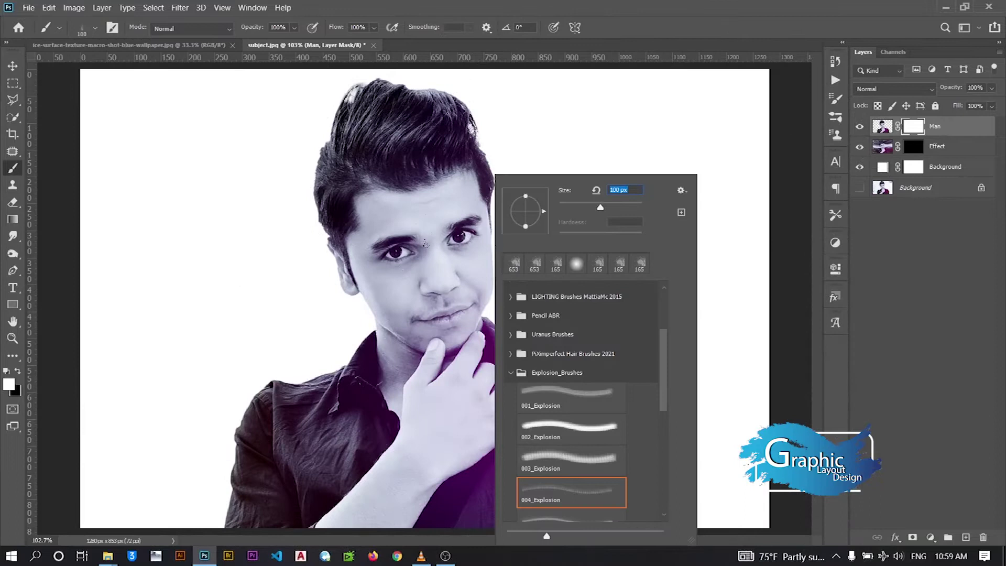
key("Return")
left_click(94, 28)
left_click(79, 319)
right_click(499, 178)
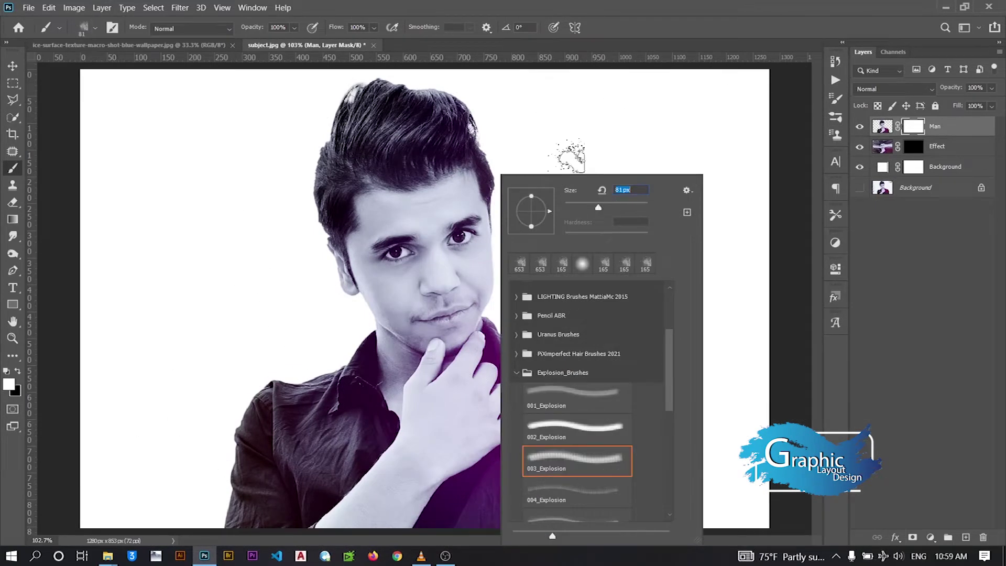
left_click_drag(624, 209, 627, 209)
Show Brush Settings, rotate the tip to 100° and shrink the brush to 118 px
left_click(238, 9)
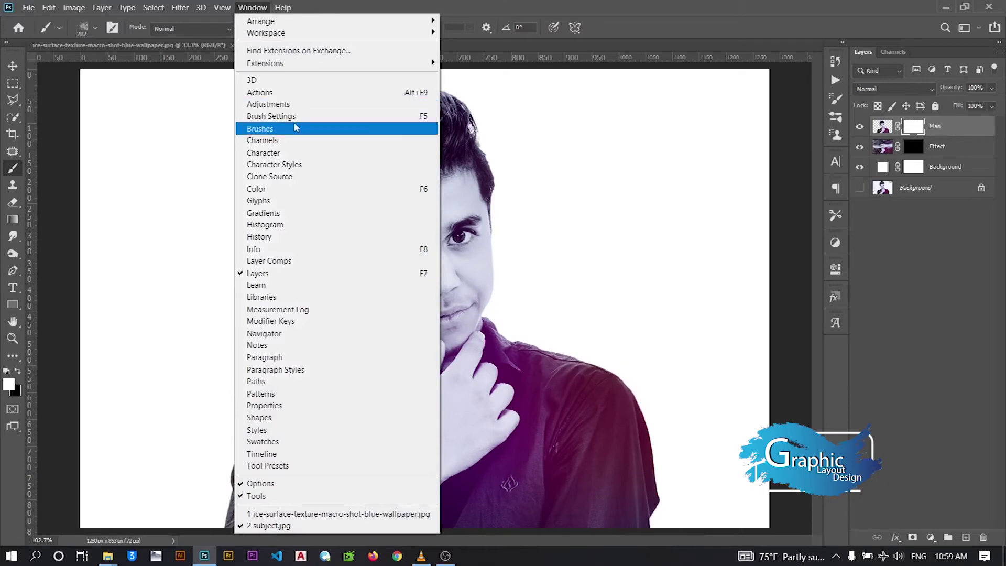
left_click(292, 117)
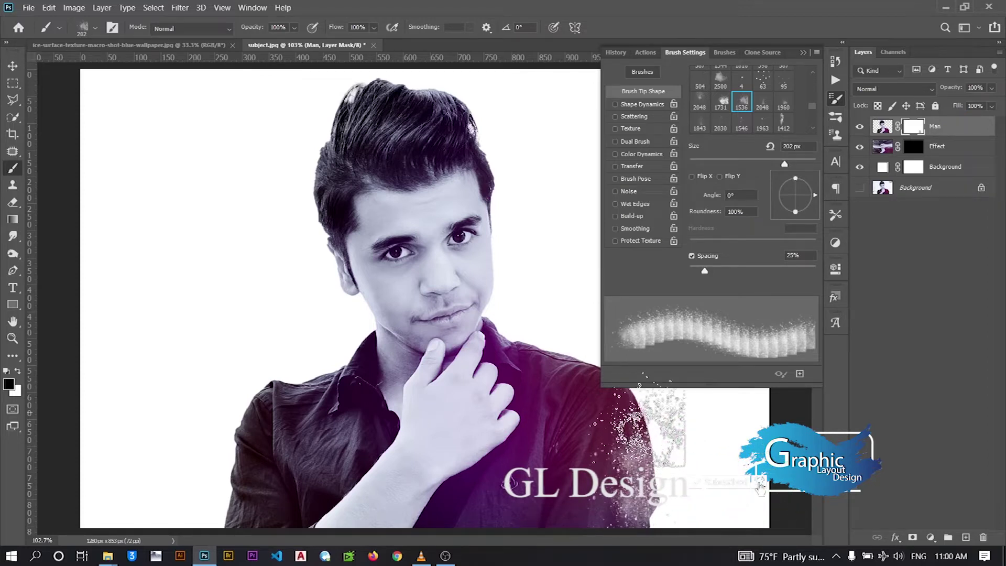
left_click(815, 193)
left_click_drag(815, 195, 804, 177)
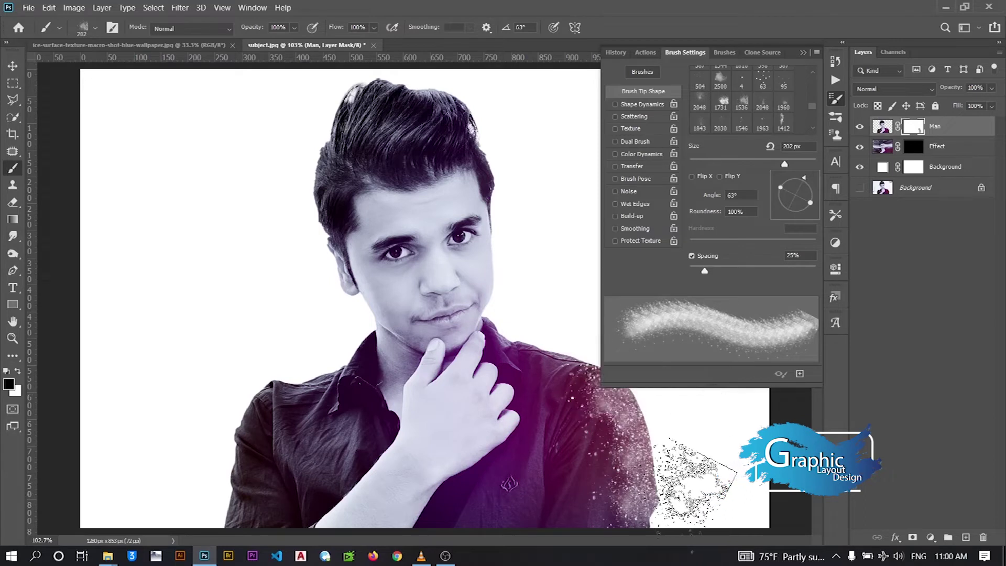
left_click_drag(804, 177, 792, 175)
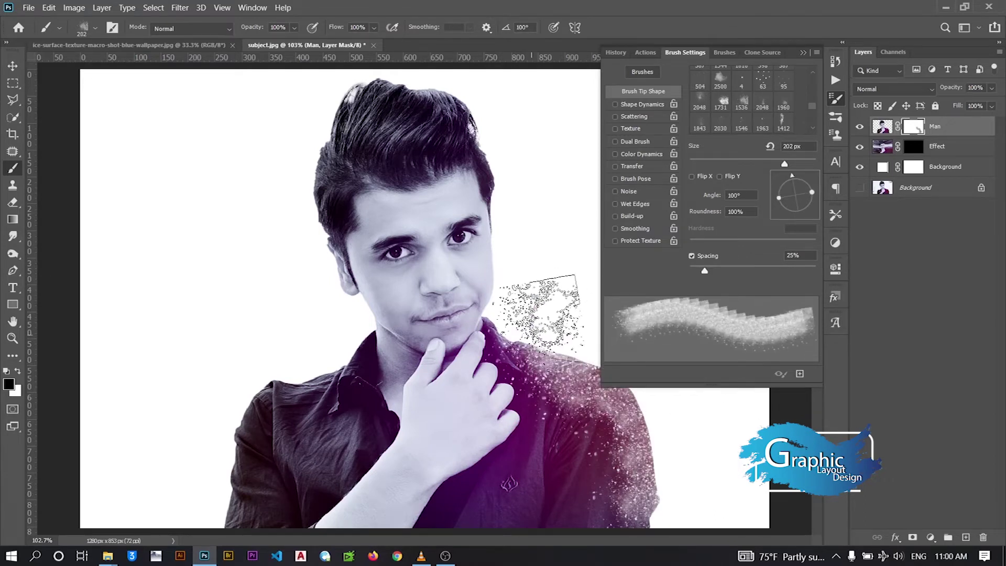
key("bracketleft")
key("bracketleft")
key("bracketleft")
key("shift+Left")
key("shift+Left")
key("shift+Left")
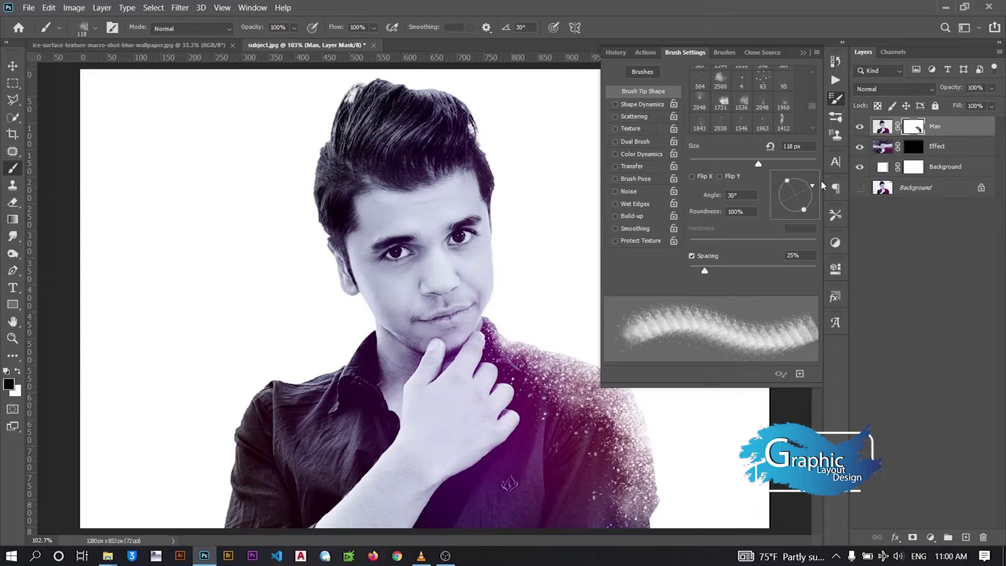
Paint particles on the Man mask along the face, hair, left side and shoulder
left_click_drag(516, 272, 472, 101)
mouse_move(758, 164)
left_mouse_down()
mouse_move(786, 164)
mouse_move(778, 199)
left_mouse_up()
key("shift+Right")
key("shift+Right")
key("shift+Right")
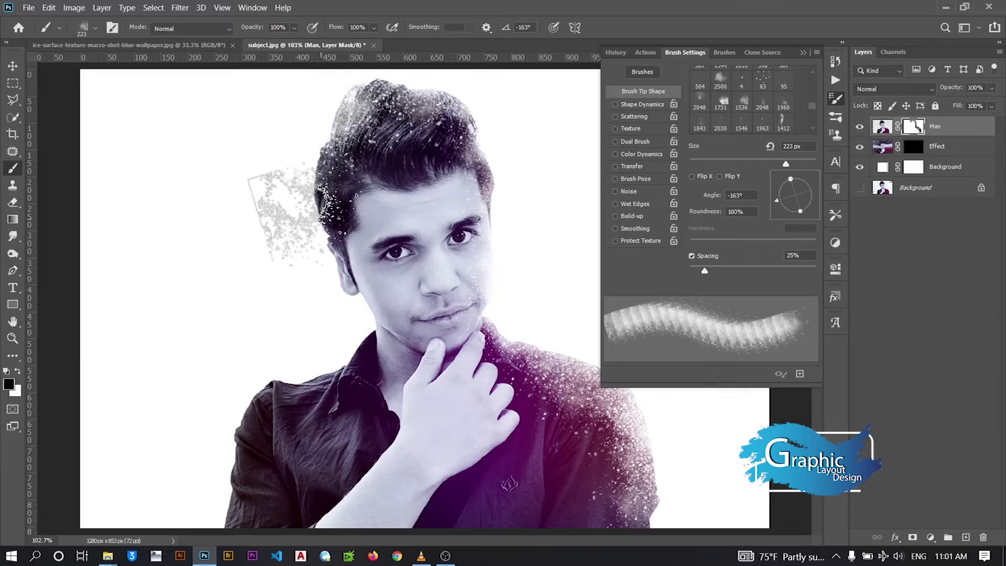
mouse_move(309, 112)
left_mouse_down()
mouse_move(296, 95)
mouse_move(278, 226)
mouse_move(315, 262)
mouse_move(366, 388)
left_mouse_up()
mouse_move(797, 194)
left_mouse_down()
mouse_move(778, 195)
mouse_move(785, 210)
left_mouse_up()
mouse_move(236, 461)
left_mouse_down()
mouse_move(184, 440)
mouse_move(262, 356)
left_mouse_up()
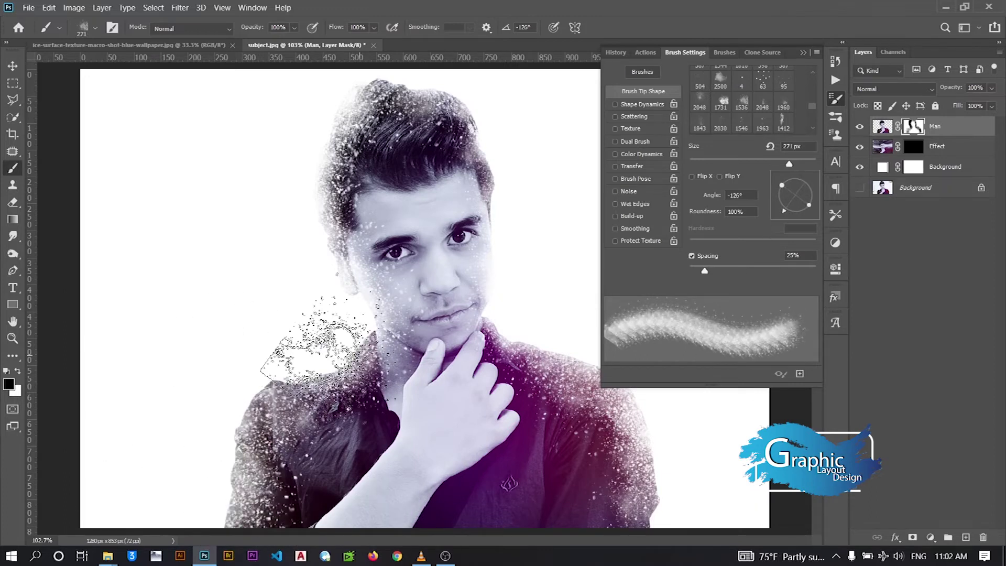
key("F5")
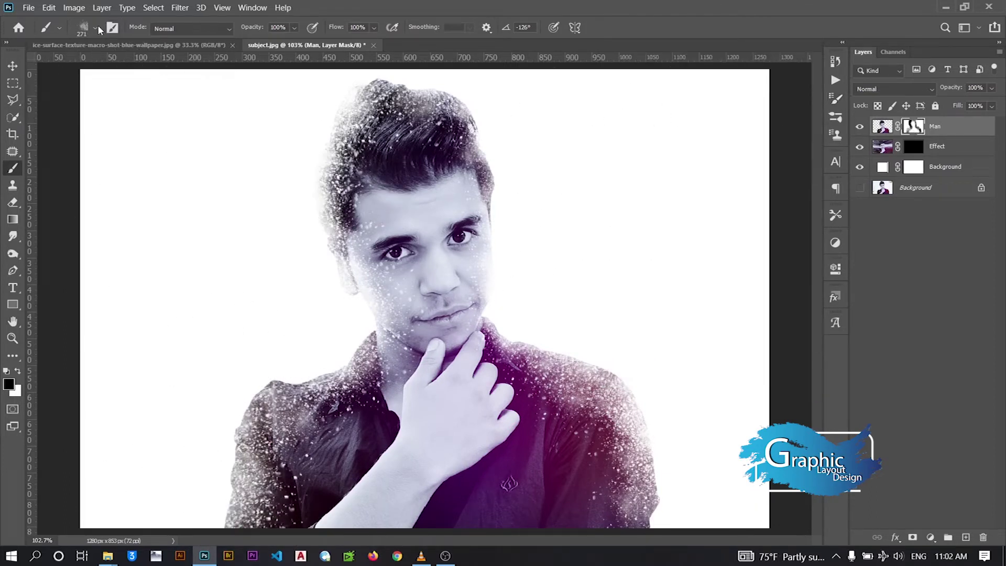
Switch to a General Brushes round tip, set white as foreground, and shrink it to 73 px
left_click(95, 28)
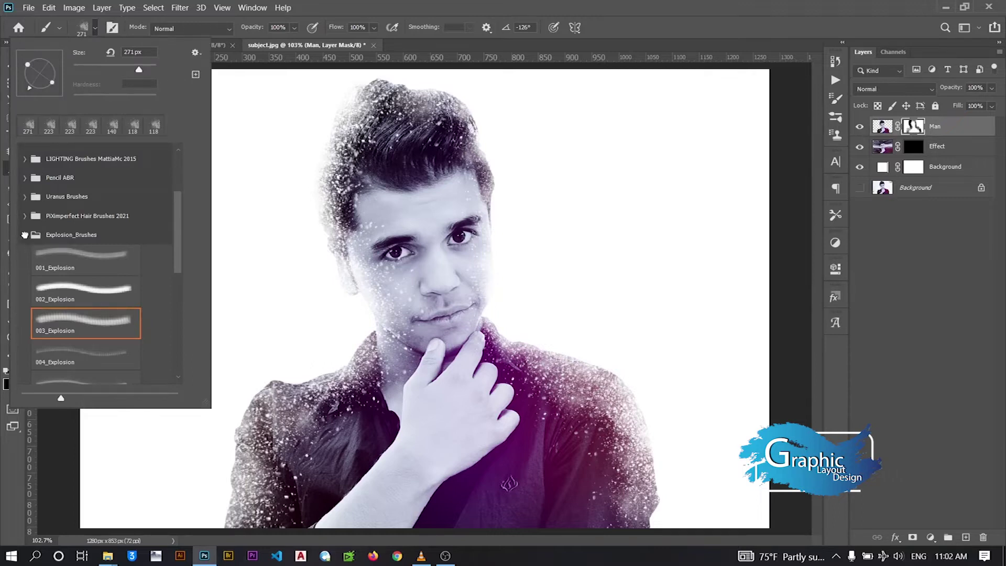
left_click(24, 236)
left_click(25, 154)
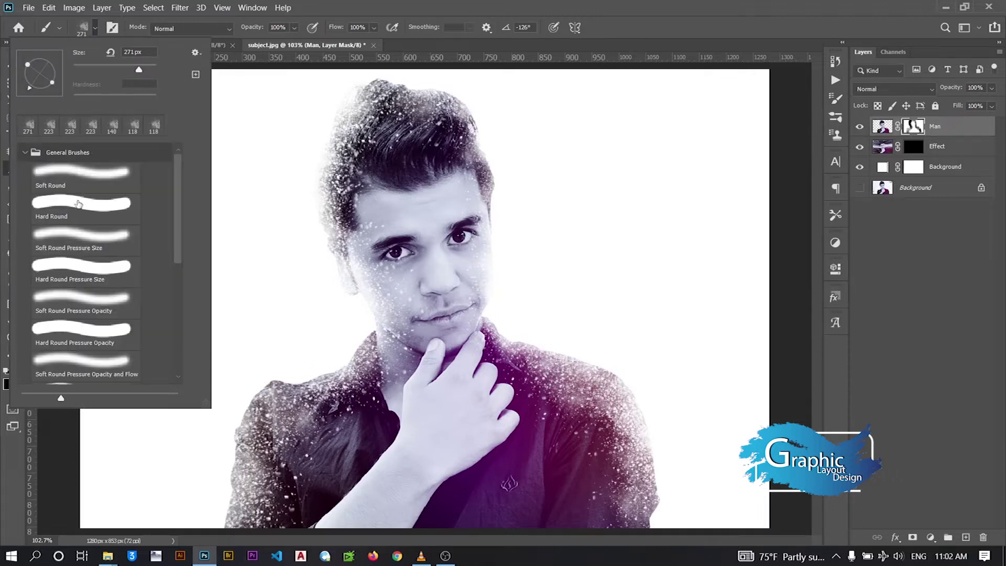
left_click(96, 30)
left_click(18, 372)
right_click(503, 286)
left_click_drag(574, 209, 512, 209)
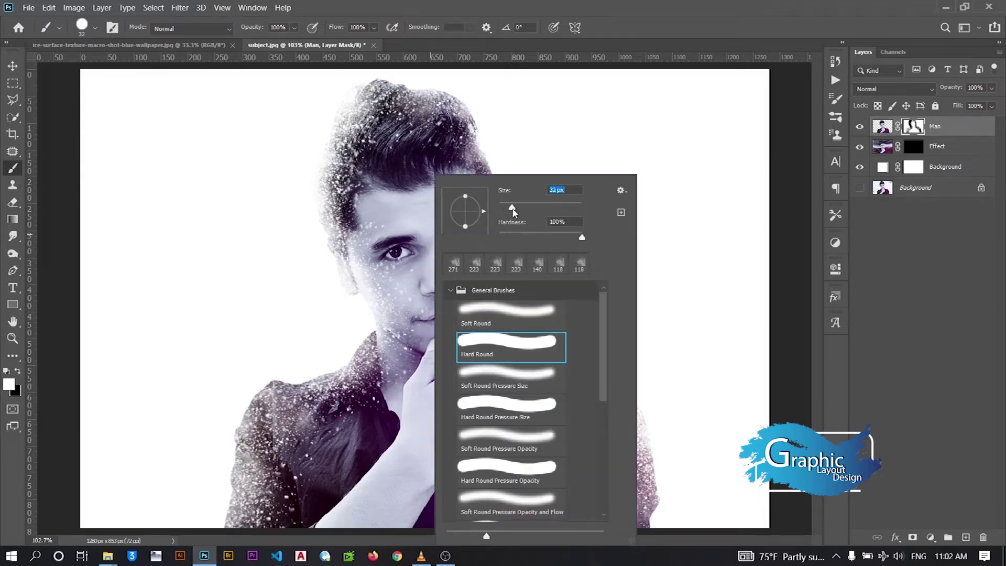
key("Return")
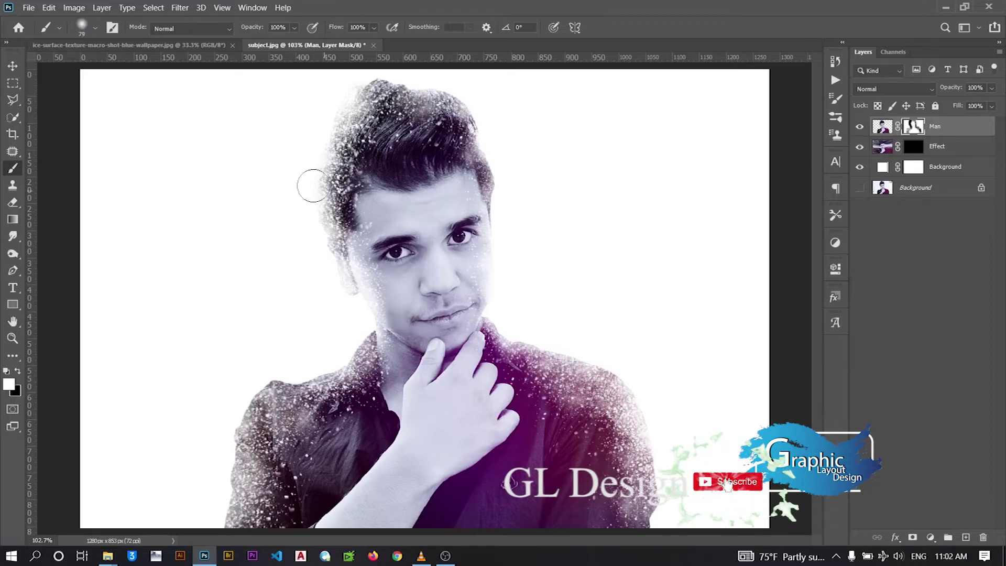
Target the Effect layer's mask and pick the Brush tool
key("v")
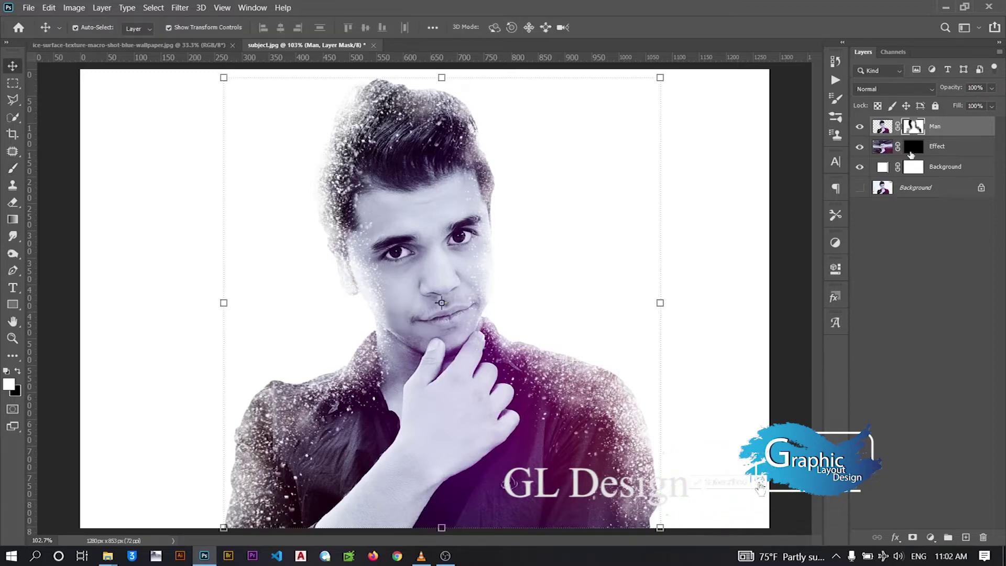
left_click(915, 152)
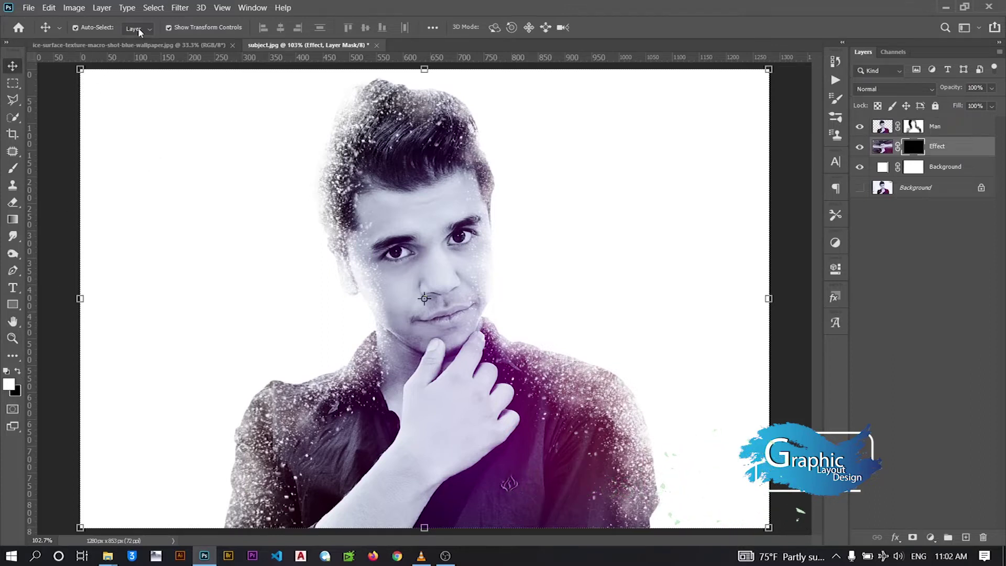
left_click(13, 168)
Choose a large brush from Explosion_Brushes and show the Brush Settings panel
left_click(94, 27)
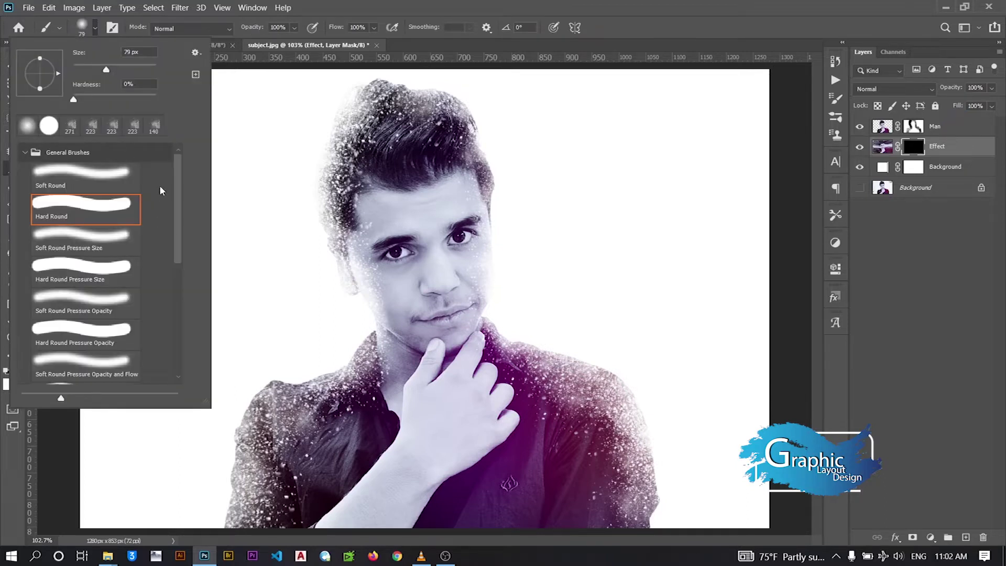
scroll(162, 191, "down", 1)
scroll(168, 197, "down", 3)
scroll(172, 202, "down", 3)
scroll(181, 208, "up", 8)
left_click(24, 153)
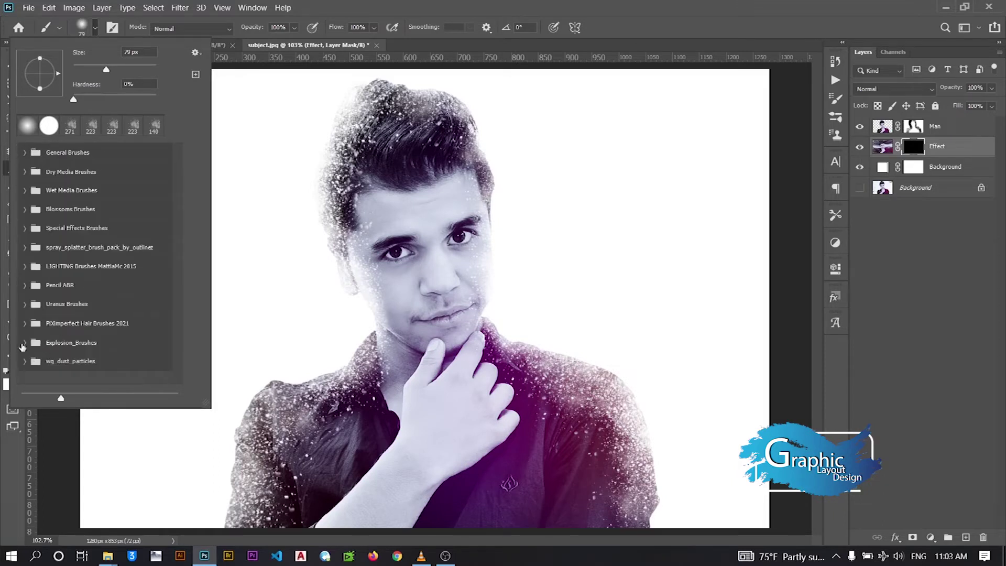
left_click(24, 344)
left_click_drag(179, 227, 178, 275)
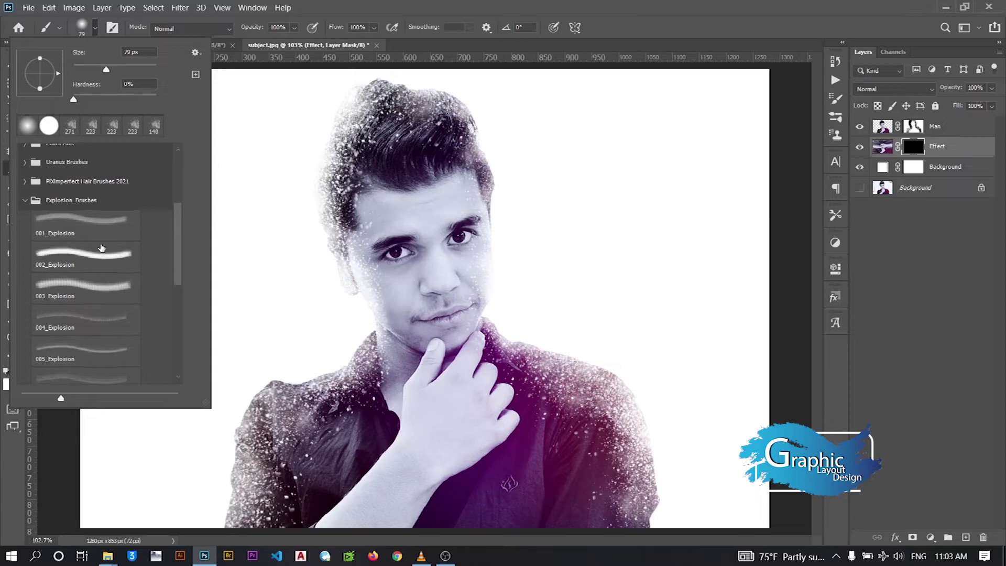
left_click(83, 286)
key("F5")
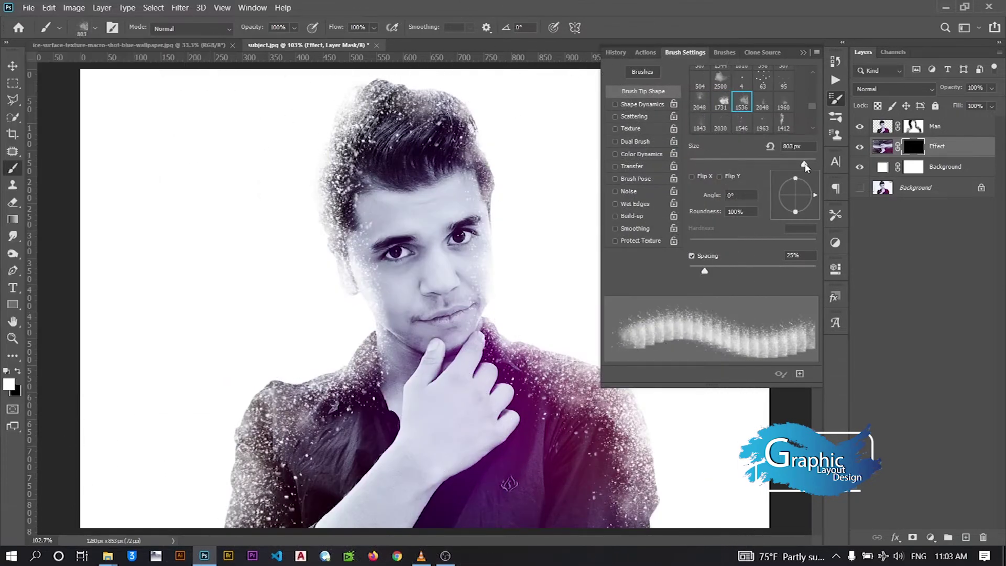
Paint particles over the left shoulder, cheek, hair and face at about 560 then 389 px
left_click_drag(315, 225, 293, 226)
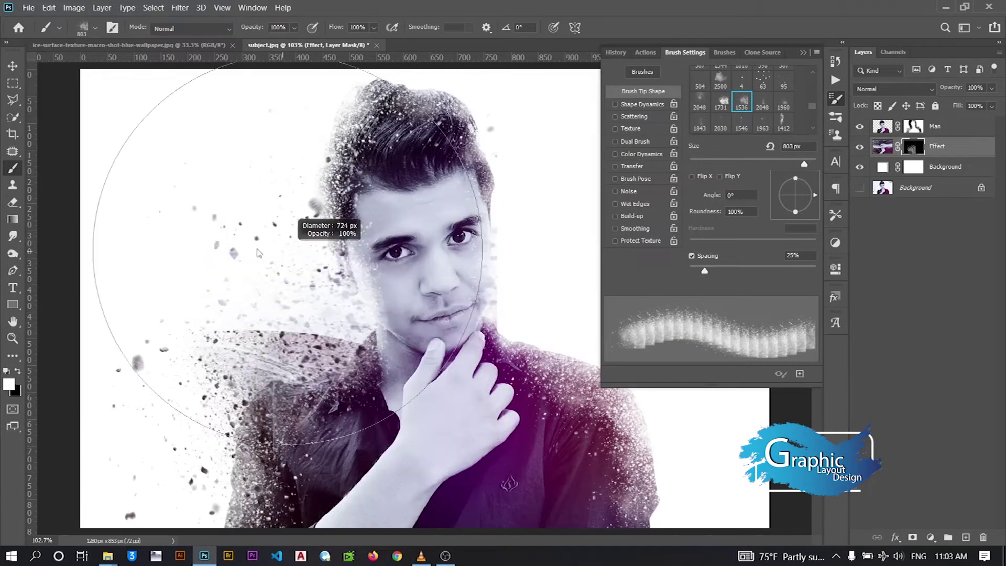
left_click_drag(378, 398, 293, 445)
mouse_move(326, 359)
left_mouse_down()
mouse_move(338, 310)
mouse_move(298, 310)
left_mouse_up()
mouse_move(366, 141)
left_mouse_down()
mouse_move(314, 134)
mouse_move(460, 113)
mouse_move(351, 257)
left_mouse_up()
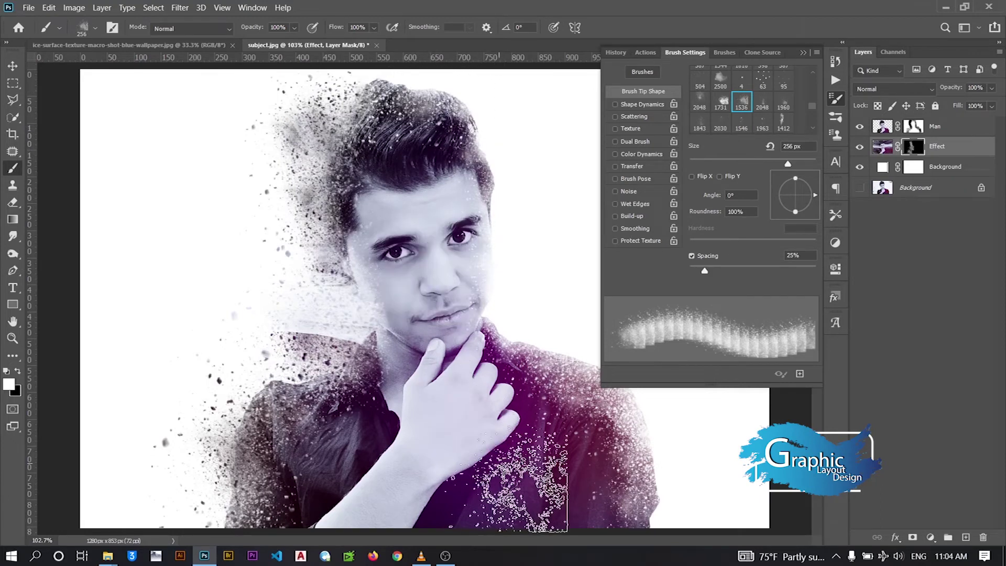
left_click_drag(789, 164, 797, 164)
left_click_drag(391, 165, 361, 277)
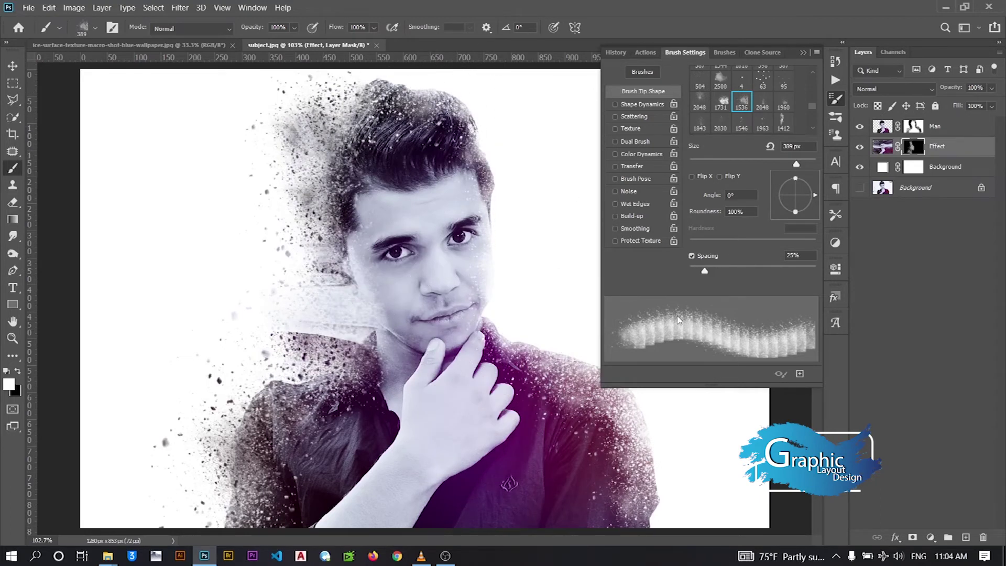
Rotate the tip, paint particles on face and chest, flip Y, and stamp the left shoulder
left_click_drag(816, 194, 792, 215)
left_click_drag(446, 173, 522, 319)
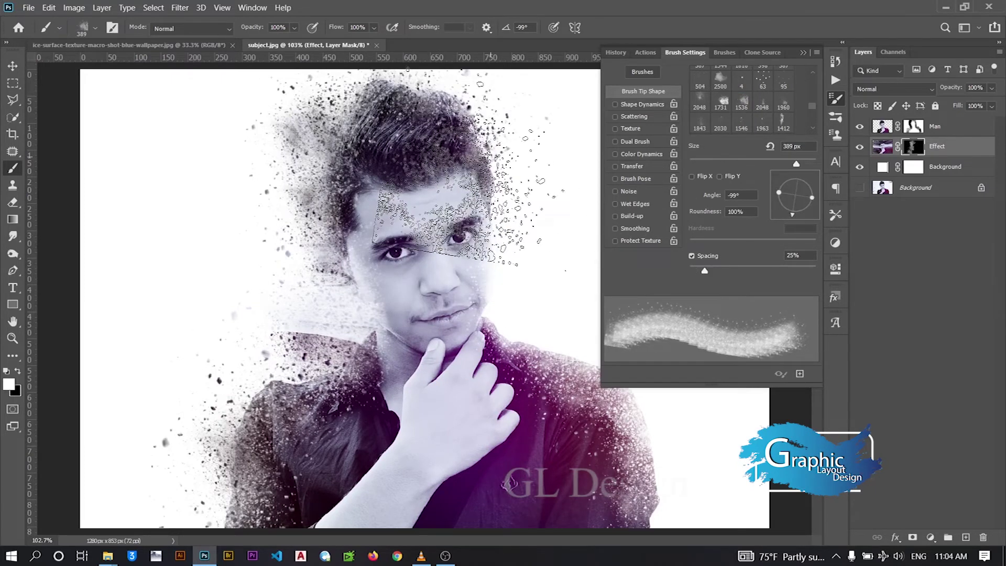
left_click_drag(477, 370, 555, 461)
left_click(568, 445)
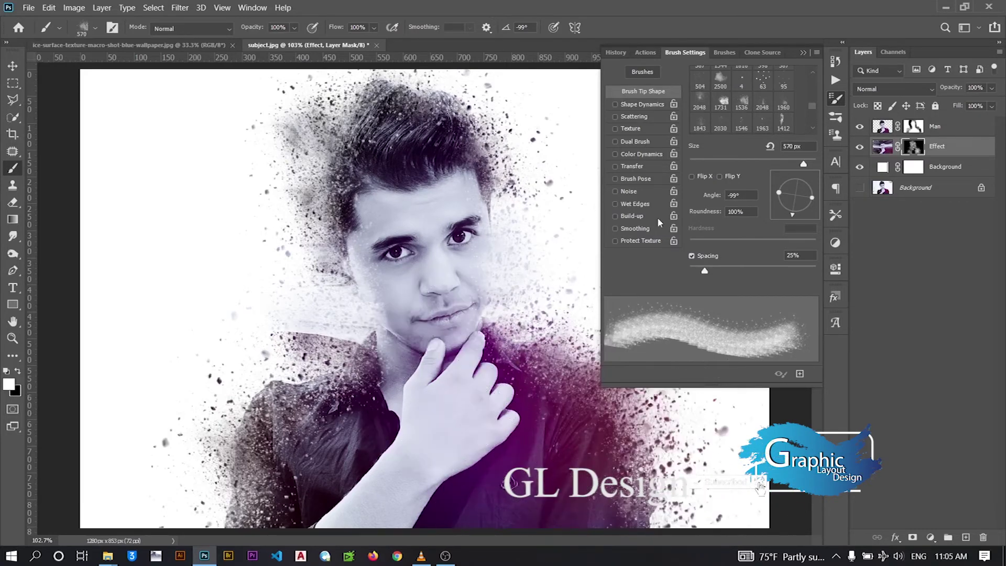
left_click(720, 177)
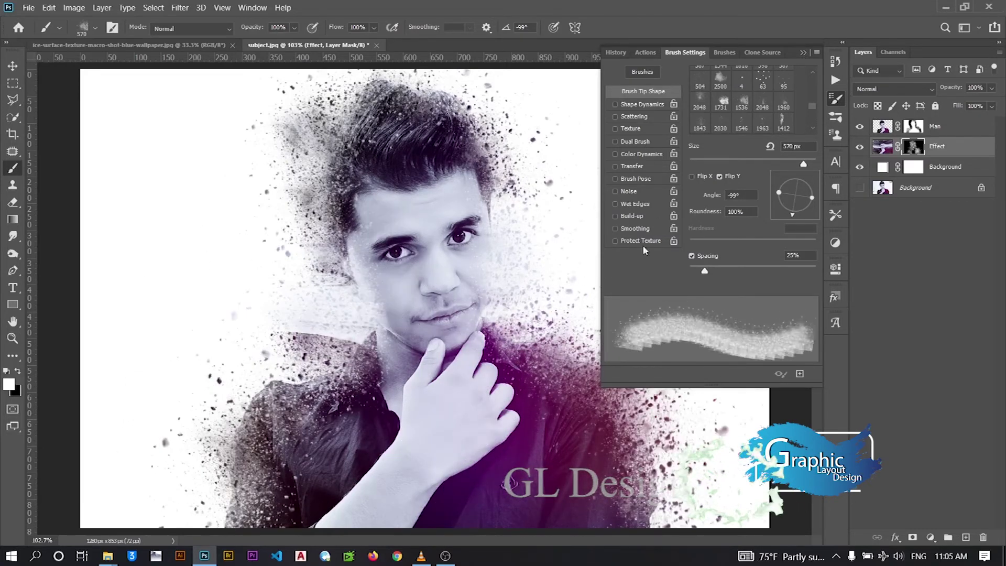
left_click(238, 409)
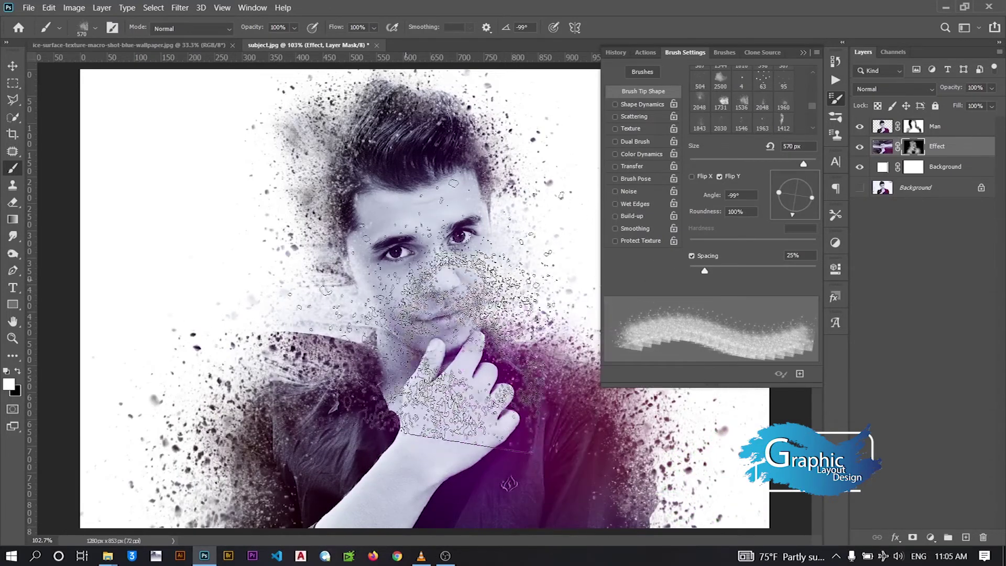
right_click(394, 275, "alt")
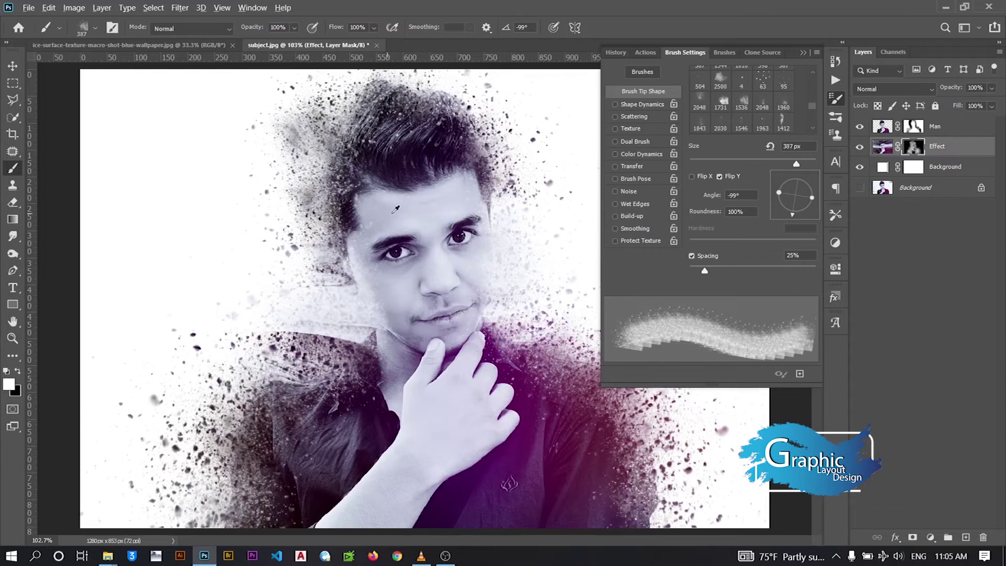
left_click(803, 52)
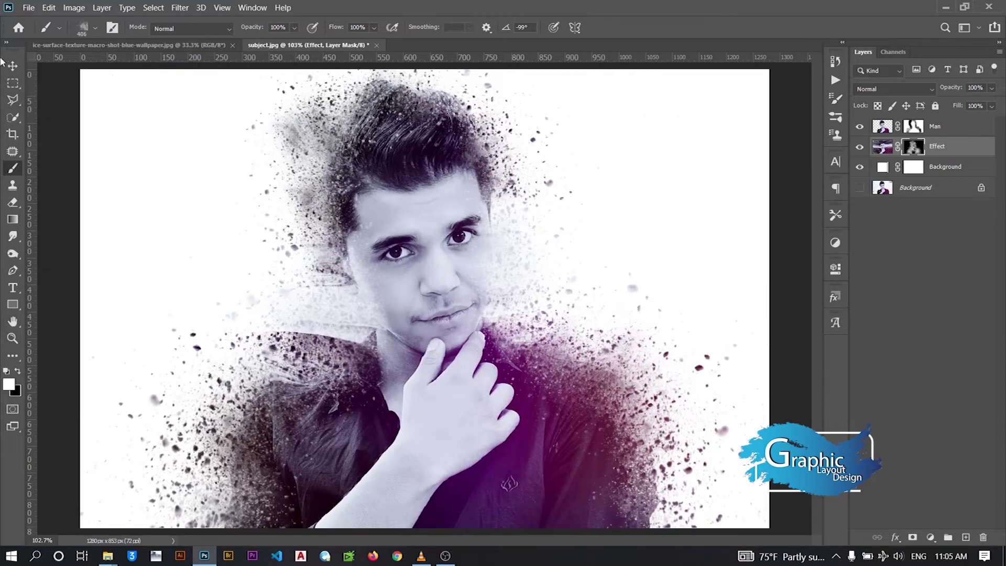
Select the first WG Dust Particles brush from the wg_dust_particles preset folder
left_click(95, 30)
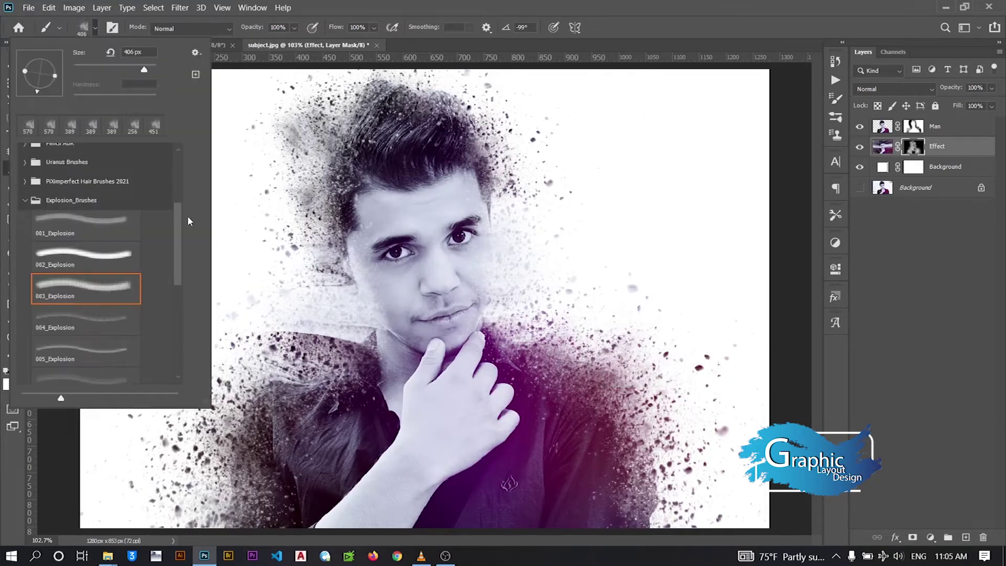
left_click(24, 201)
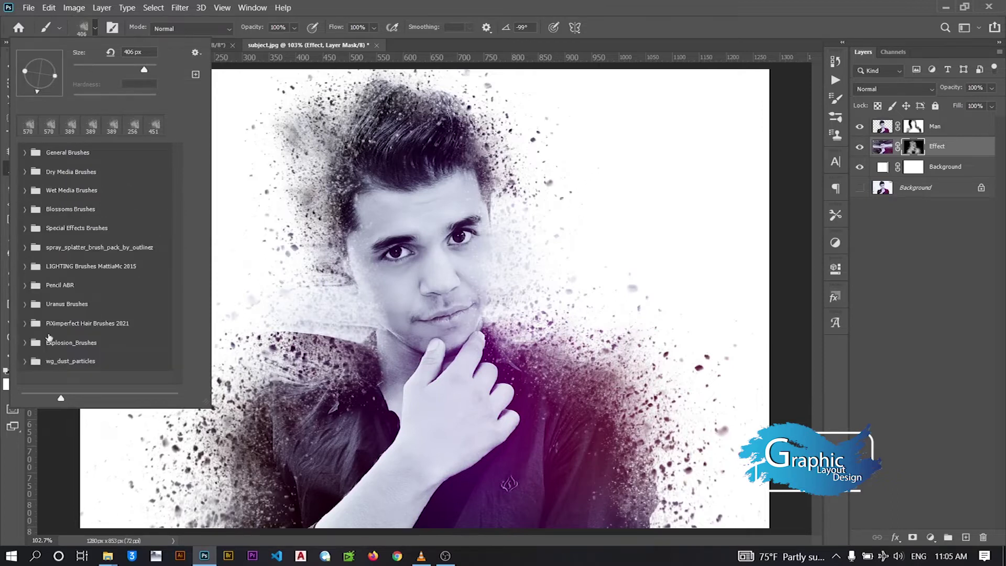
left_click(23, 361)
scroll(182, 210, "down", 5)
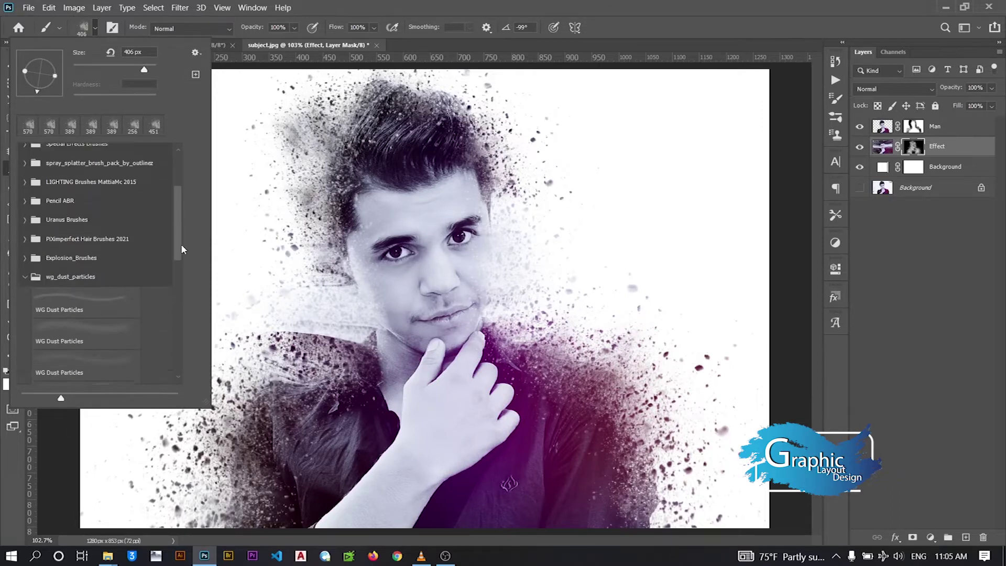
left_click(95, 212)
Resize the dust brush between about 1051 px and 478 px and paint specks on the mask
right_click(473, 272)
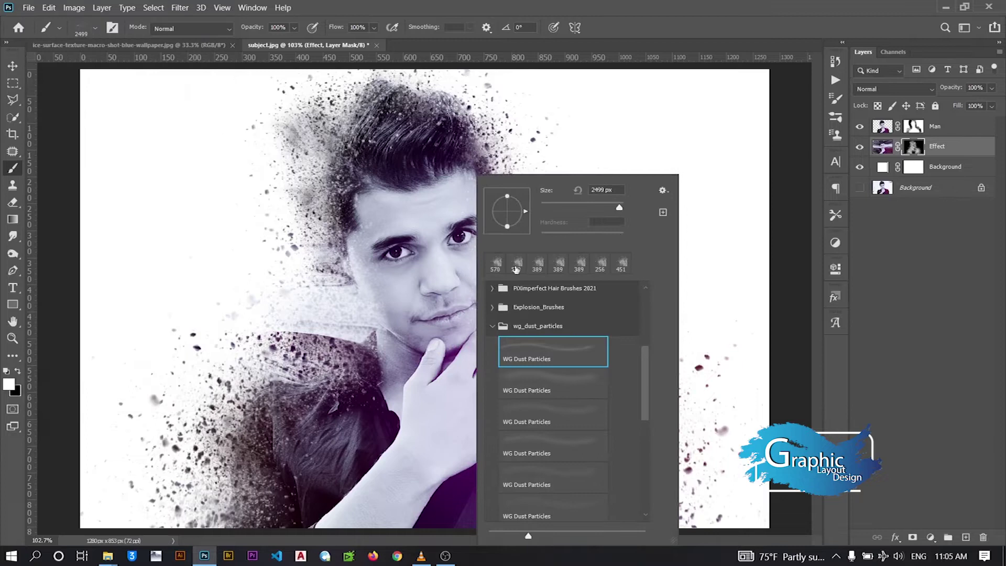
left_click_drag(403, 245, 642, 290)
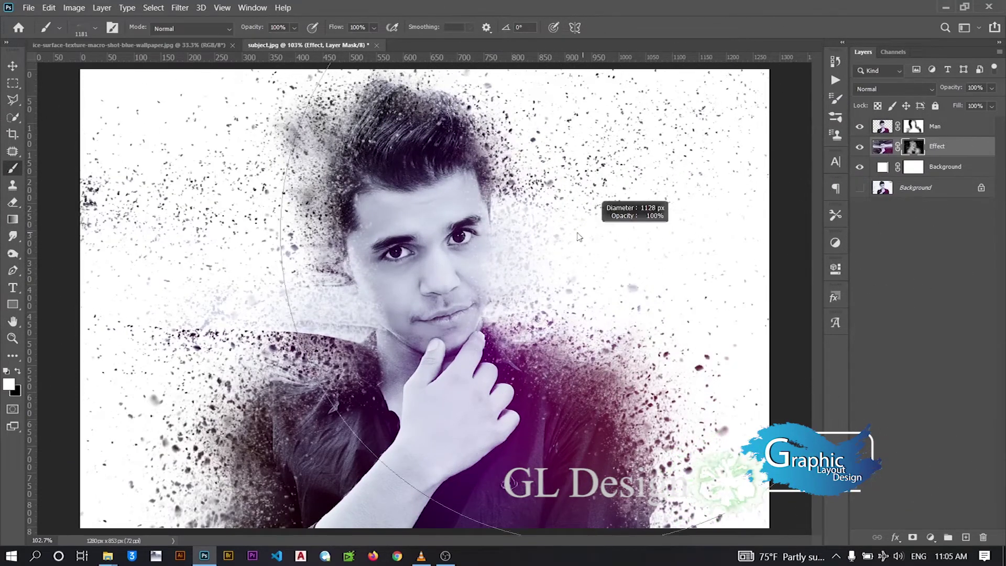
mouse_move(524, 293)
left_mouse_down()
mouse_move(603, 267)
mouse_move(573, 262)
left_mouse_up()
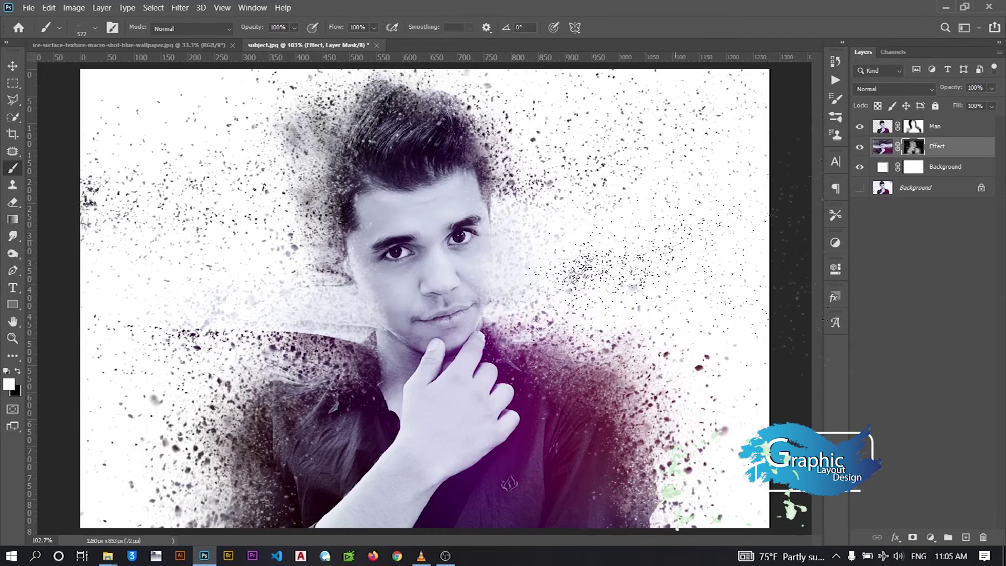
left_click_drag(572, 209, 550, 210)
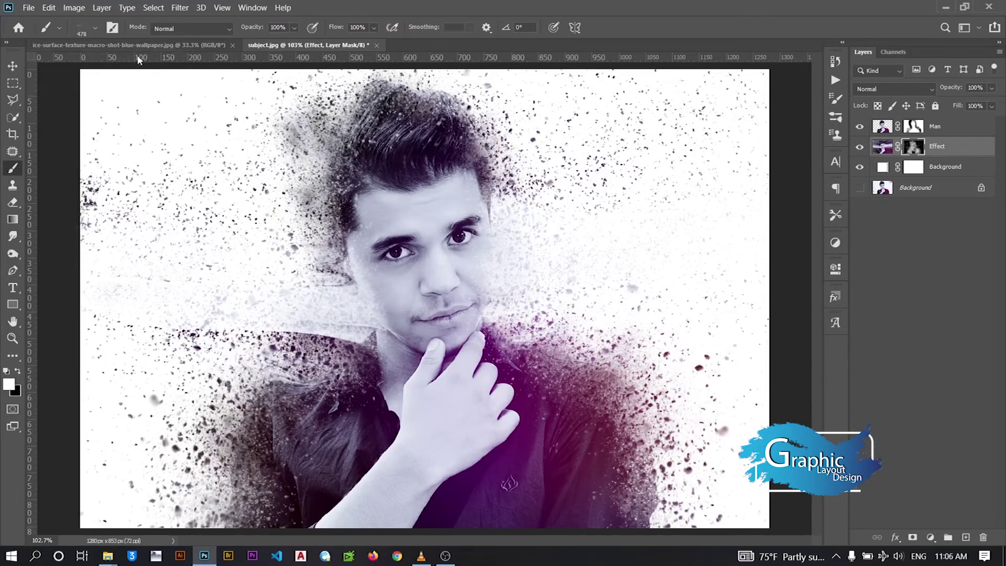
Drag the ice texture from its tab into the subject.jpg portrait as a new layer
left_click(13, 67)
left_click(61, 110)
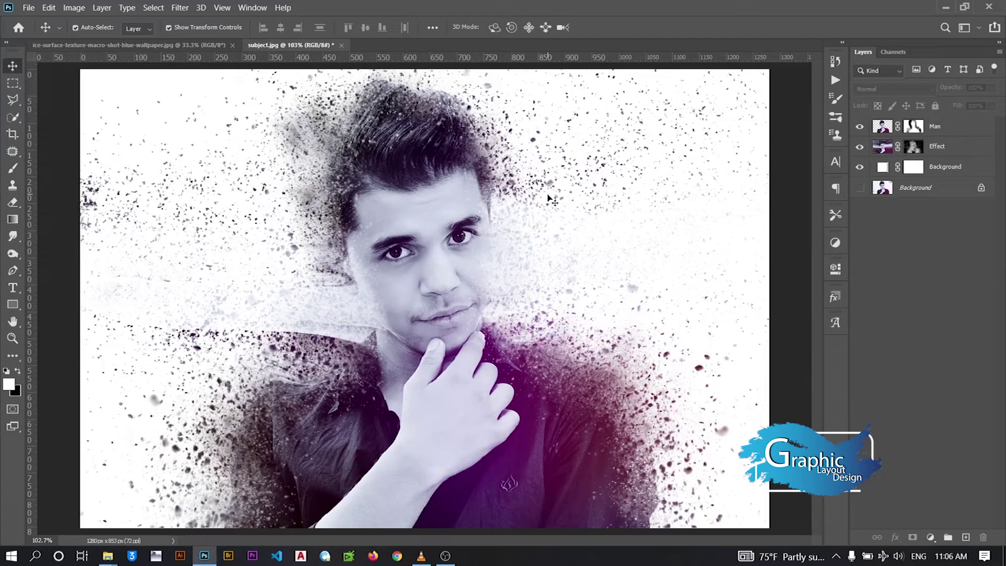
left_click(176, 46)
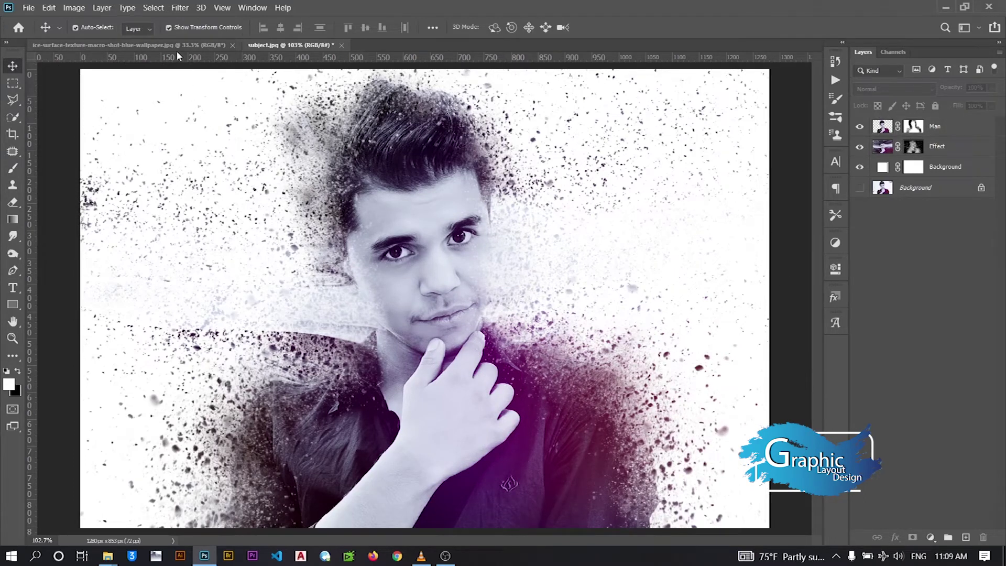
mouse_move(446, 190)
left_mouse_down()
mouse_move(323, 74)
mouse_move(514, 269)
left_mouse_up()
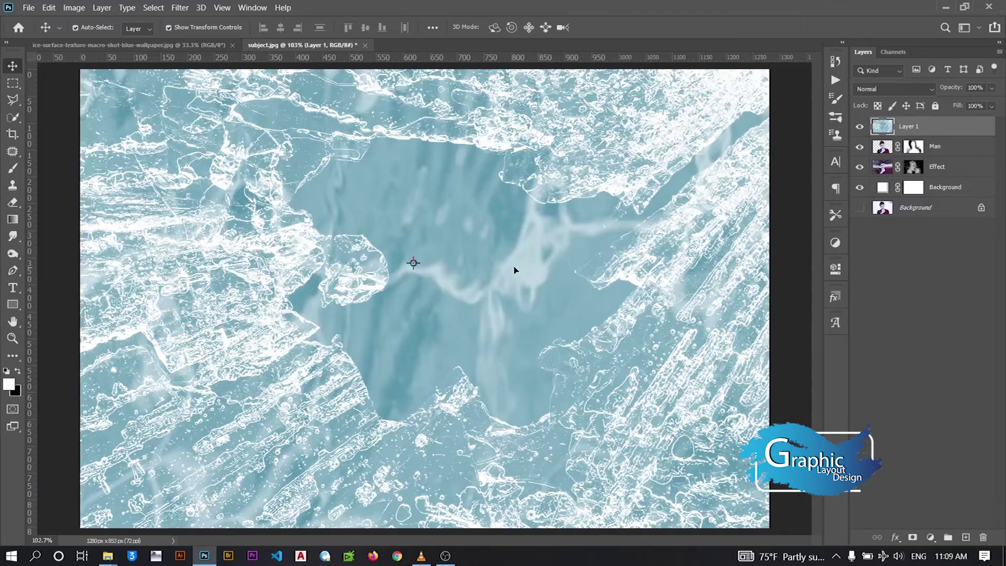
Free Transform the ice texture so it covers the whole portrait canvas
scroll(539, 268, "down", 5)
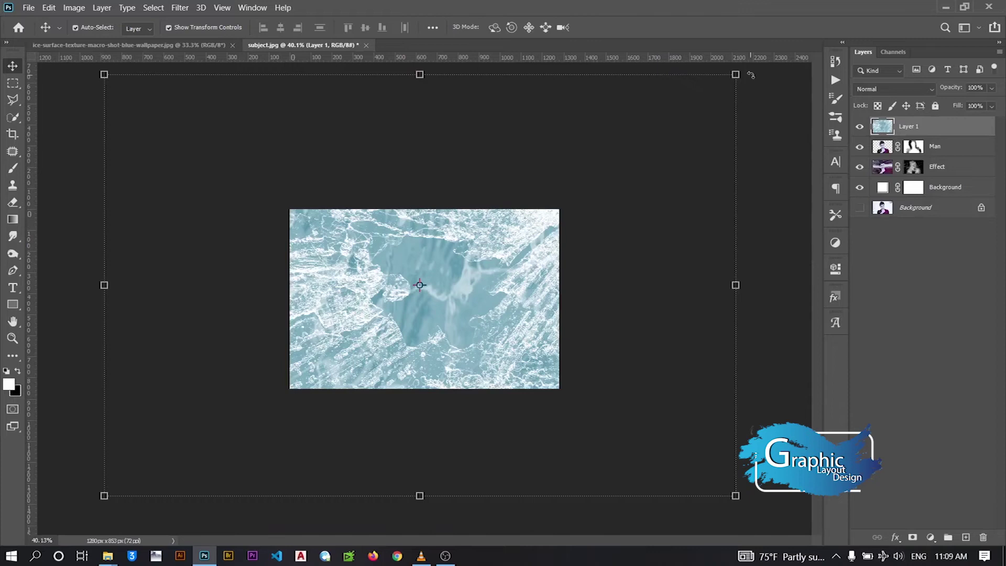
left_click_drag(735, 74, 502, 230)
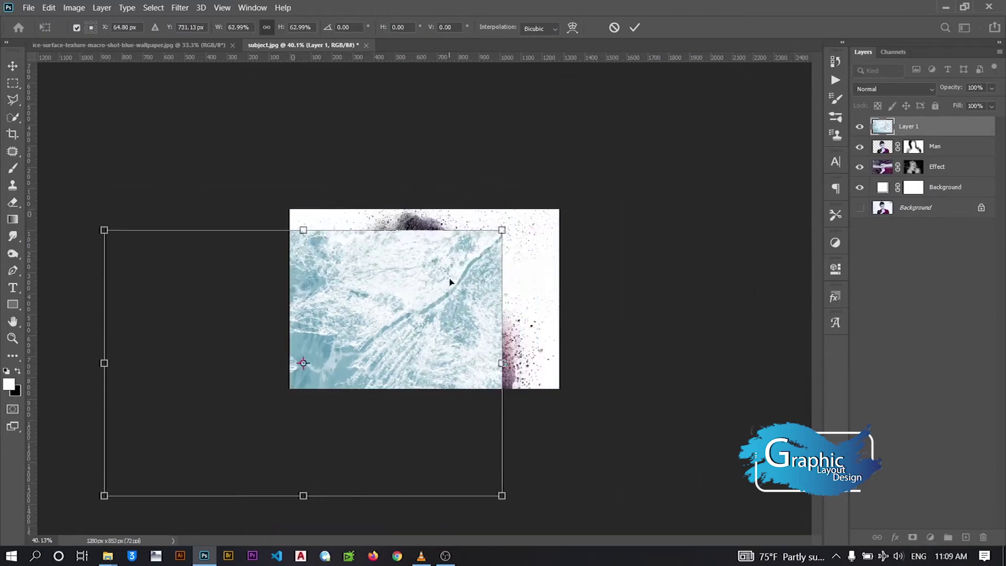
left_click_drag(450, 282, 555, 263)
mouse_move(413, 190)
left_mouse_down()
mouse_move(414, 172)
mouse_move(463, 272)
left_mouse_up()
left_click(634, 30)
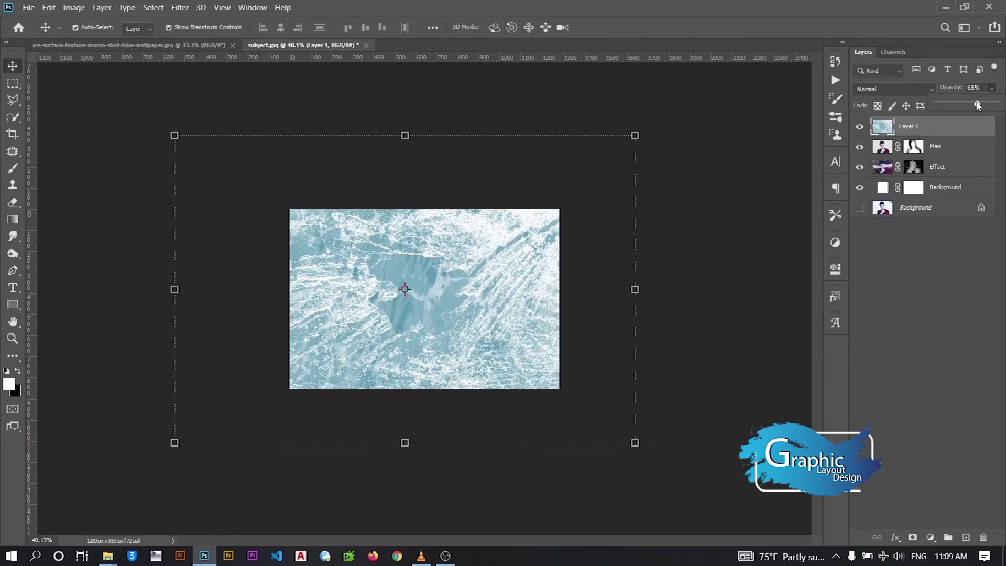
Set Layer 1 opacity to 46% and scale the texture to about 105%
left_click_drag(978, 105, 966, 109)
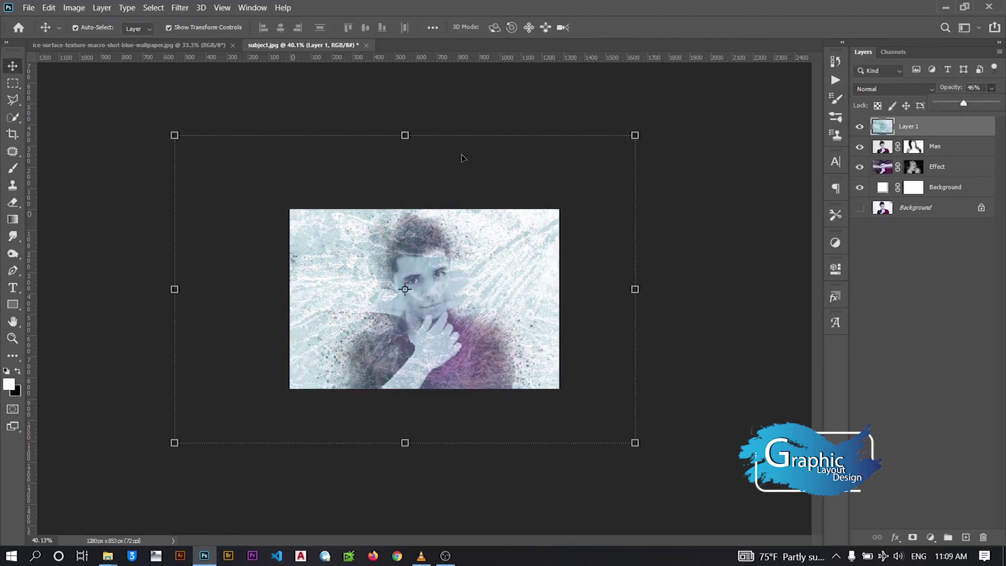
left_click_drag(404, 135, 407, 119)
mouse_move(478, 265)
left_mouse_down()
mouse_move(475, 257)
mouse_move(494, 274)
mouse_move(542, 272)
mouse_move(499, 283)
mouse_move(498, 331)
mouse_move(509, 328)
left_mouse_up()
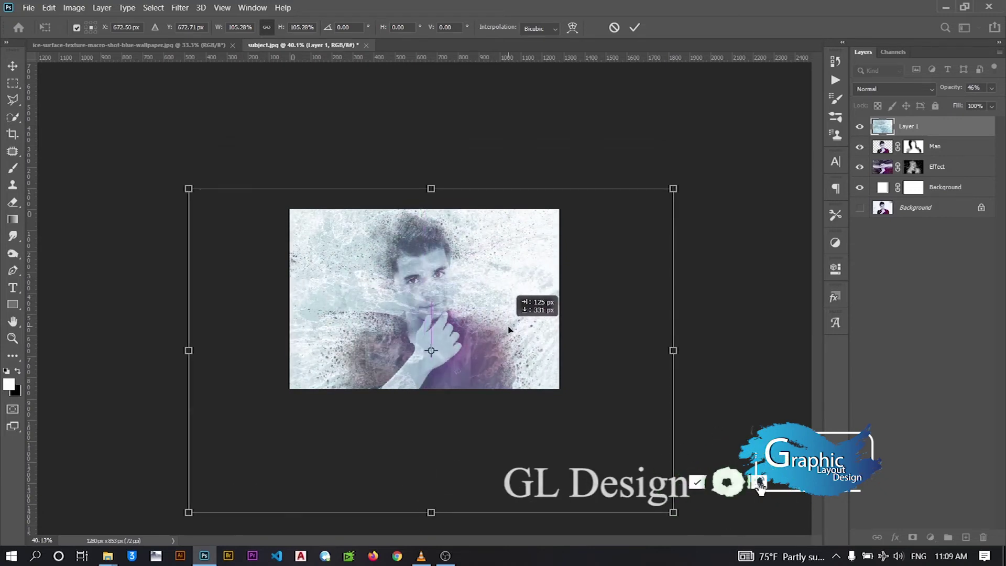
Commit the ice texture transform, set Layer 1 to Overlay, and zoom to 100%
left_click(635, 27)
left_click(898, 91)
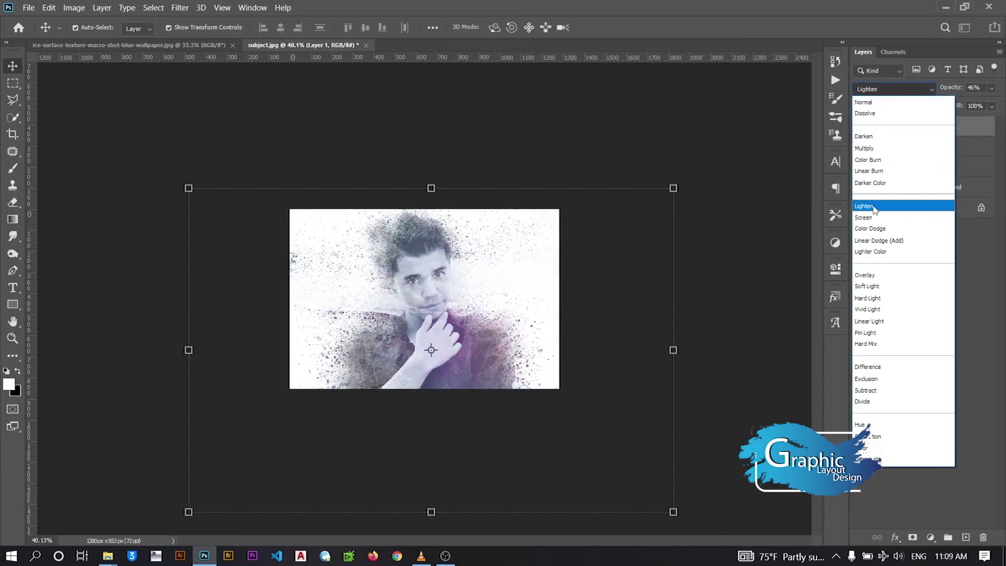
left_click(874, 277)
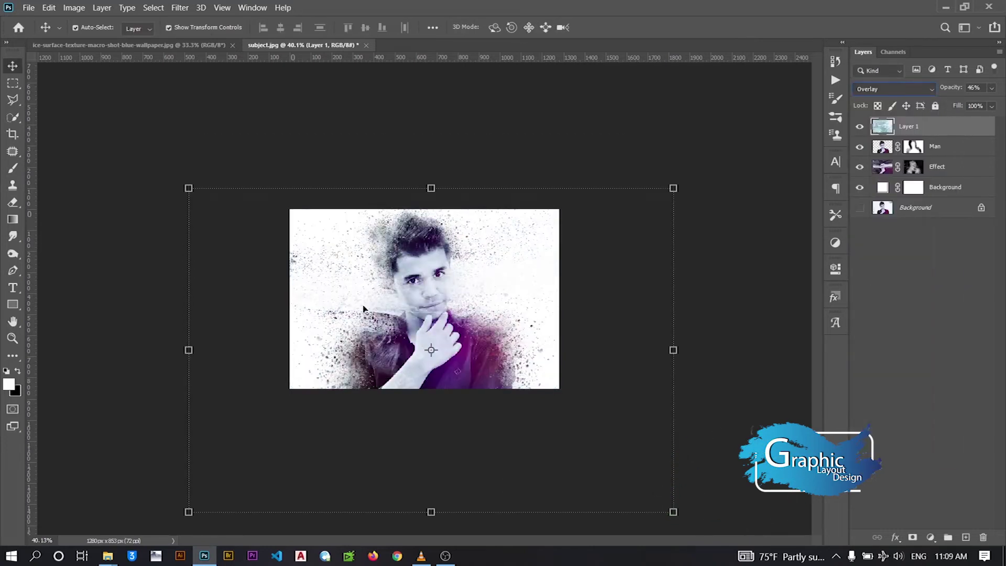
left_click(13, 337)
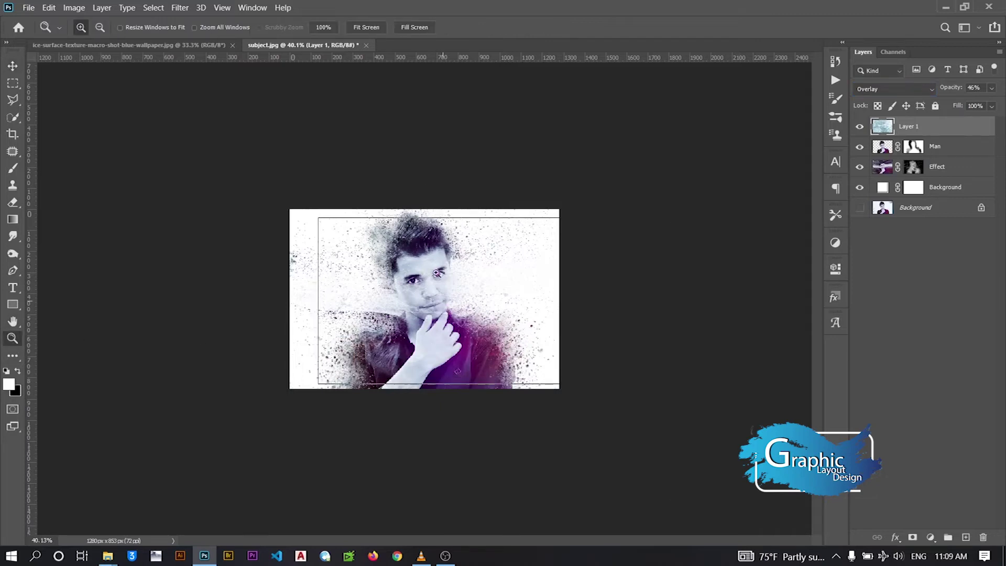
left_click(430, 244)
left_click(430, 245)
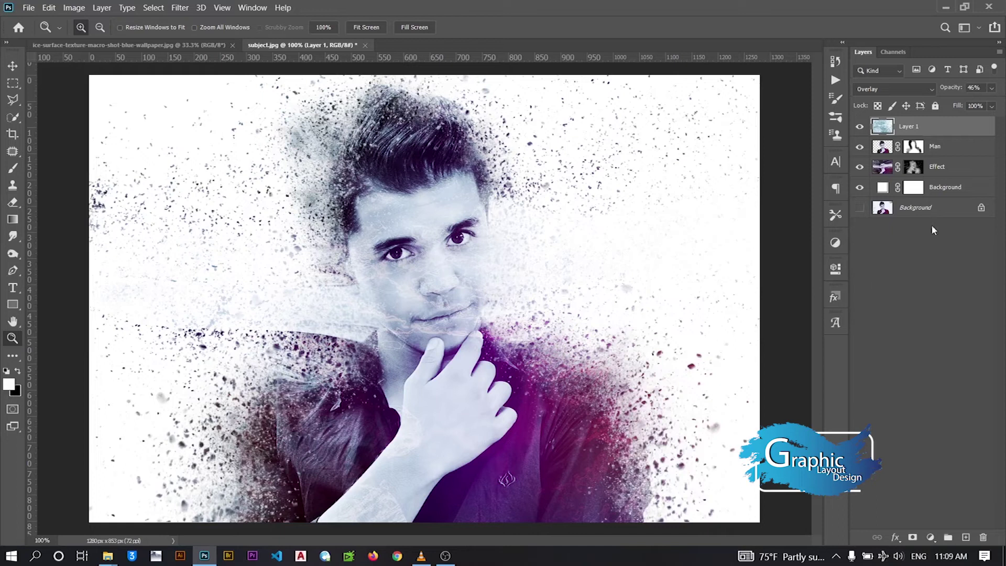
Add a mask to Layer 1 and paint the texture off the shirt with a 45% black brush
left_click(914, 537)
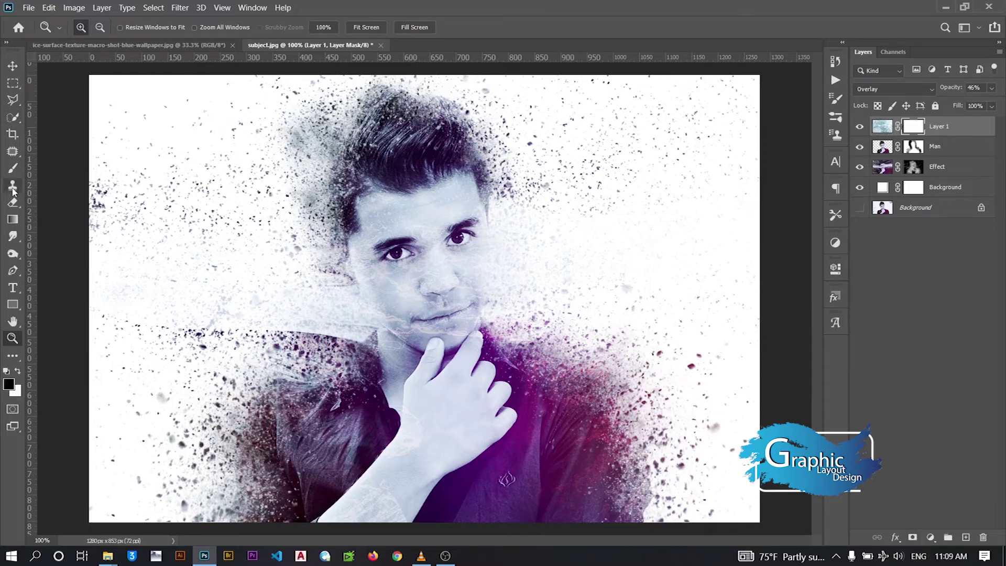
left_click(13, 169)
left_click_drag(438, 238, 440, 259)
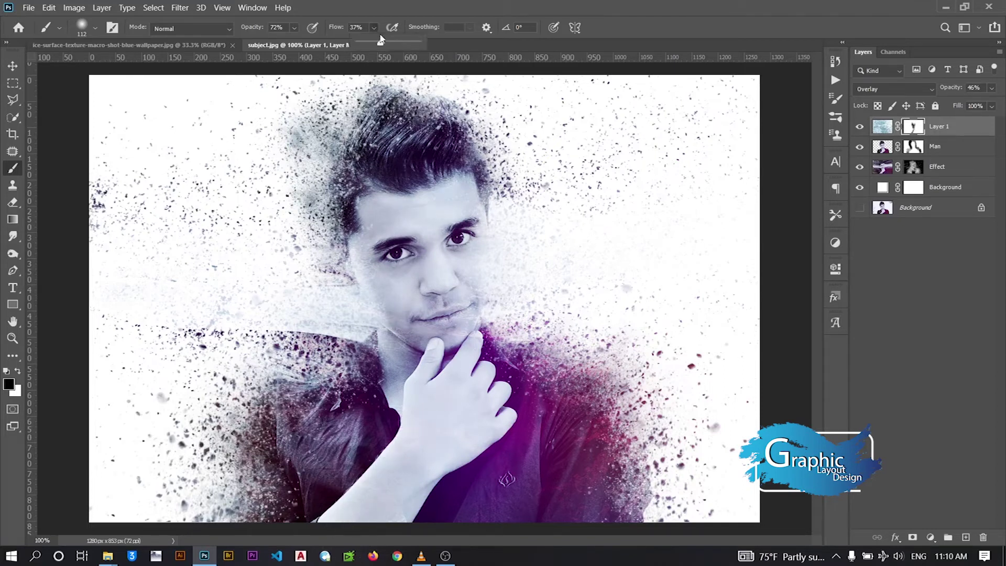
left_click(295, 27)
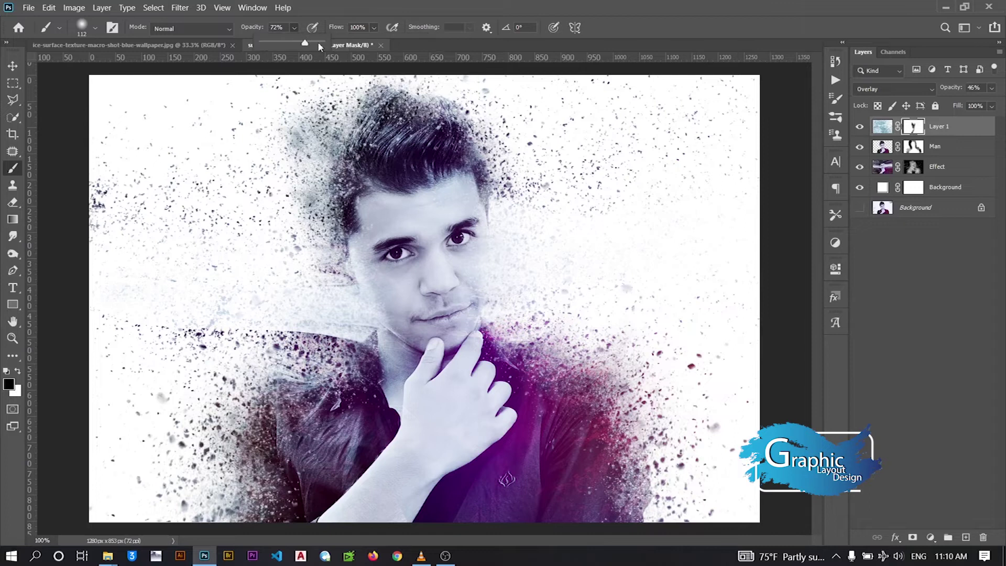
left_click(388, 520)
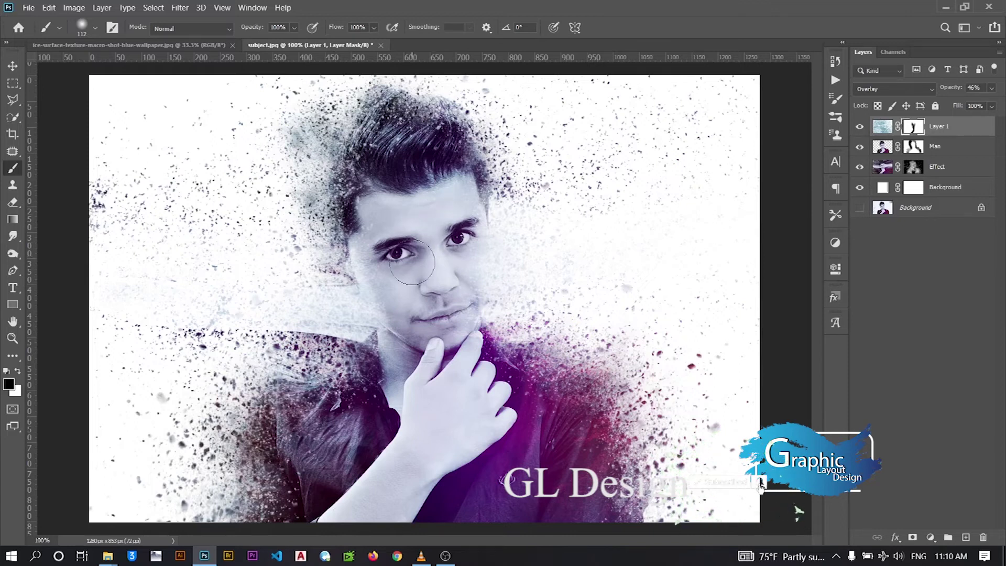
left_click_drag(294, 28, 275, 44)
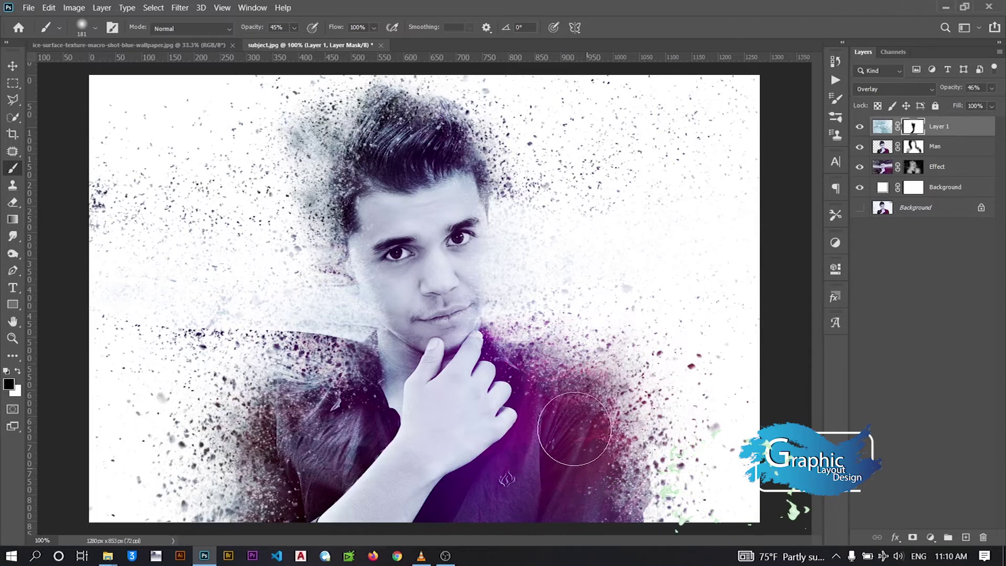
mouse_move(587, 430)
left_mouse_down()
mouse_move(567, 493)
mouse_move(482, 472)
mouse_move(319, 463)
left_mouse_up()
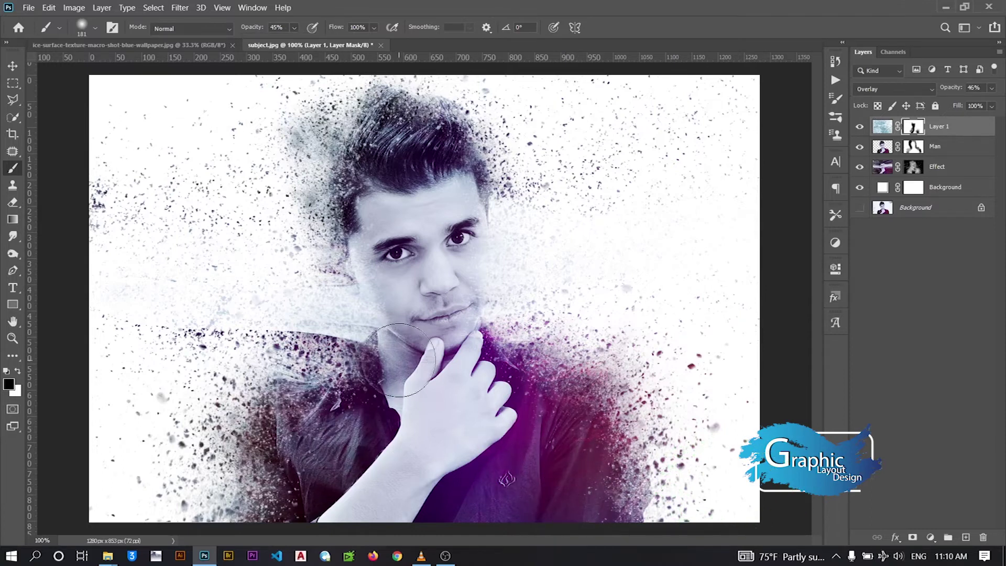
Duplicate all layers from Layer 1 to Background and merge the copies into 'Layer 1 copy'
left_click(16, 64)
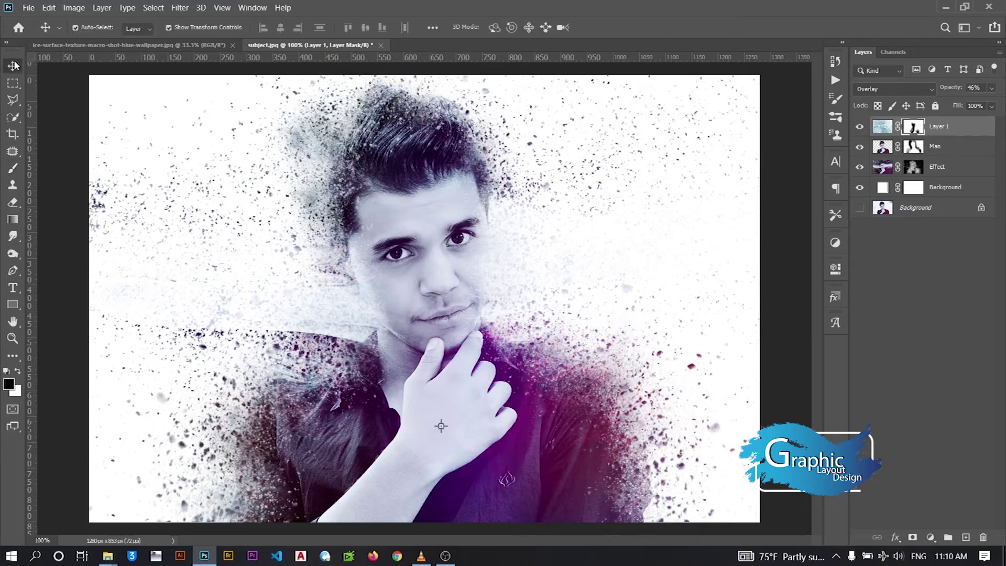
left_click(110, 126)
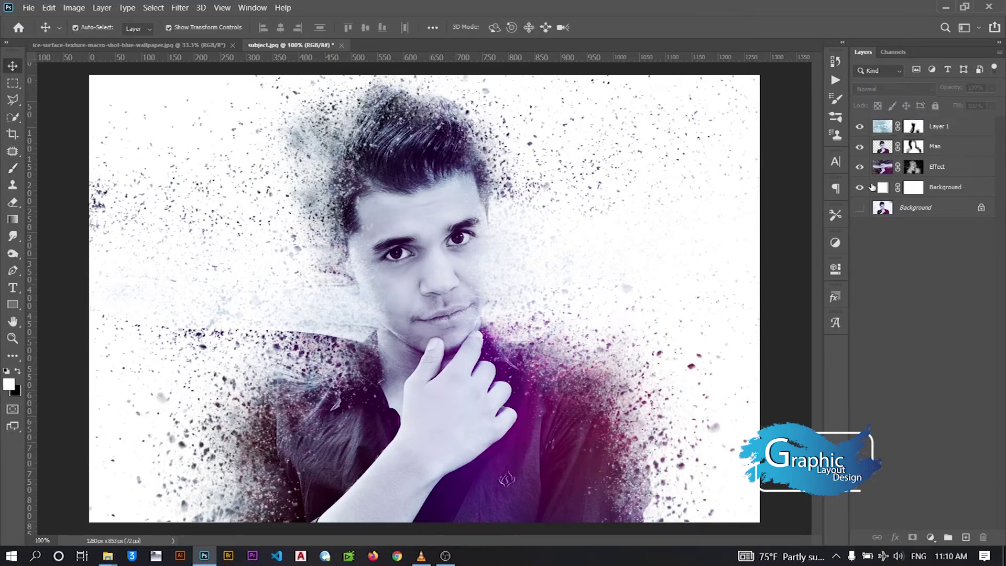
left_click(968, 188)
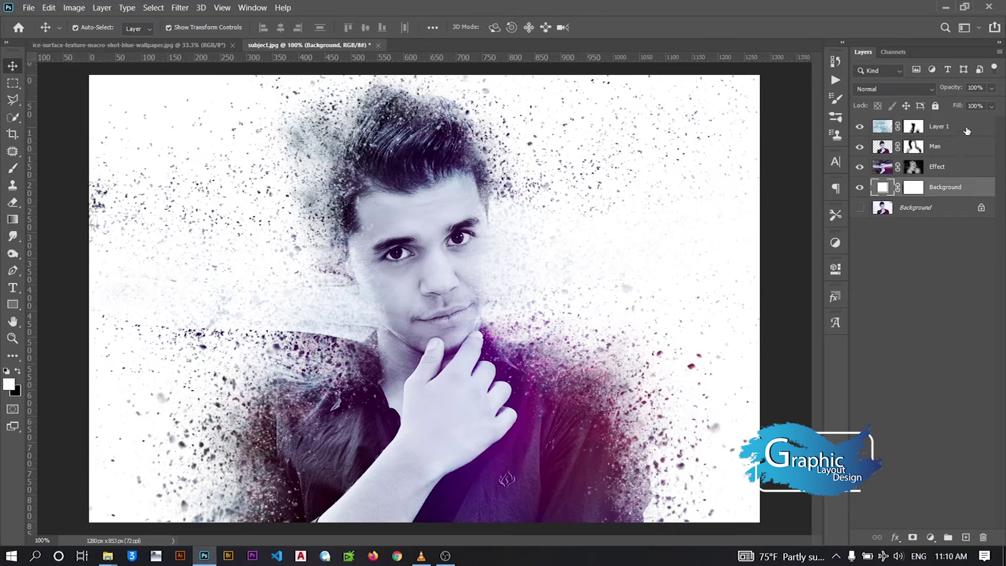
left_click(966, 131, "shift")
right_click(967, 131)
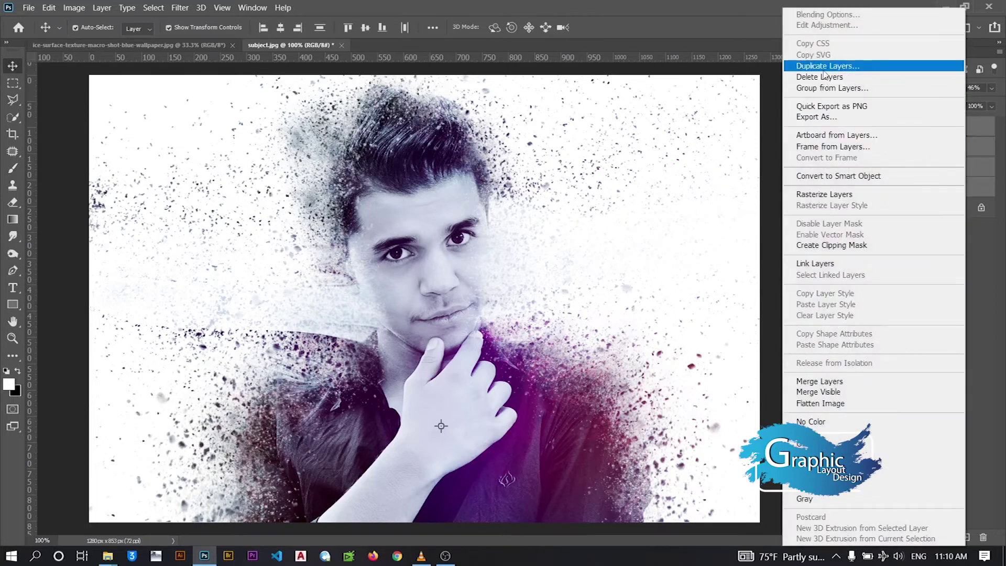
left_click(825, 66)
left_click(417, 159)
right_click(970, 131)
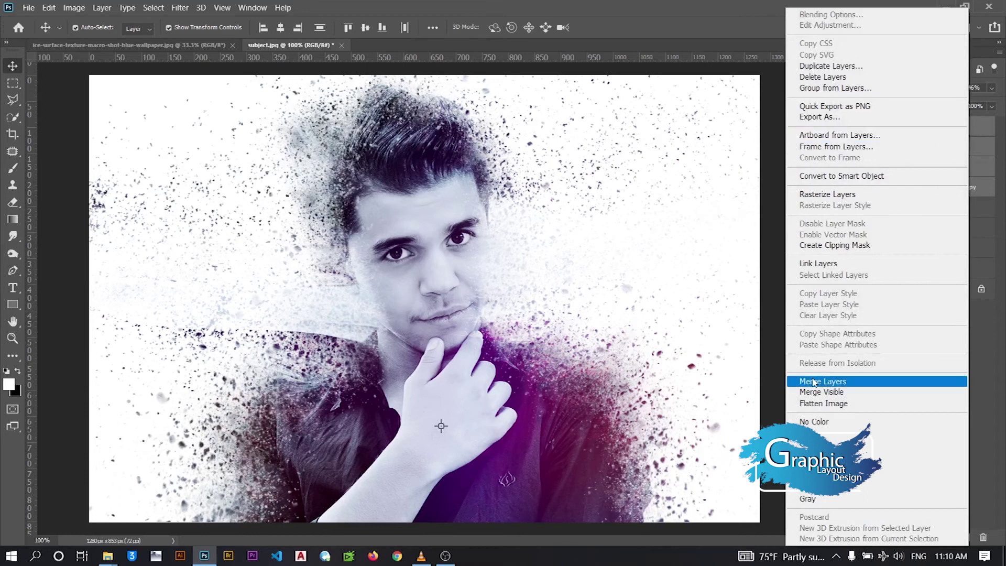
left_click(815, 381)
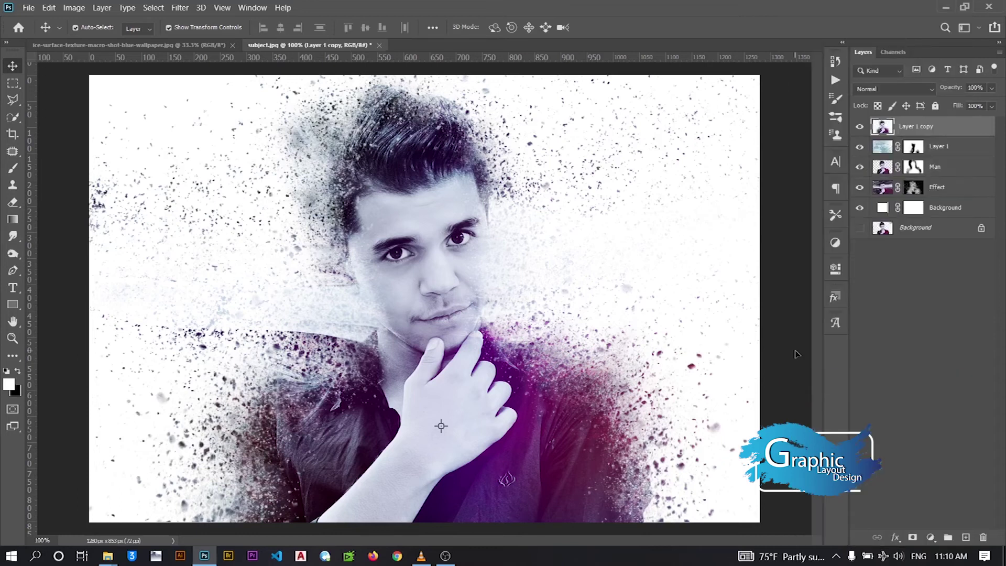
left_click(181, 8)
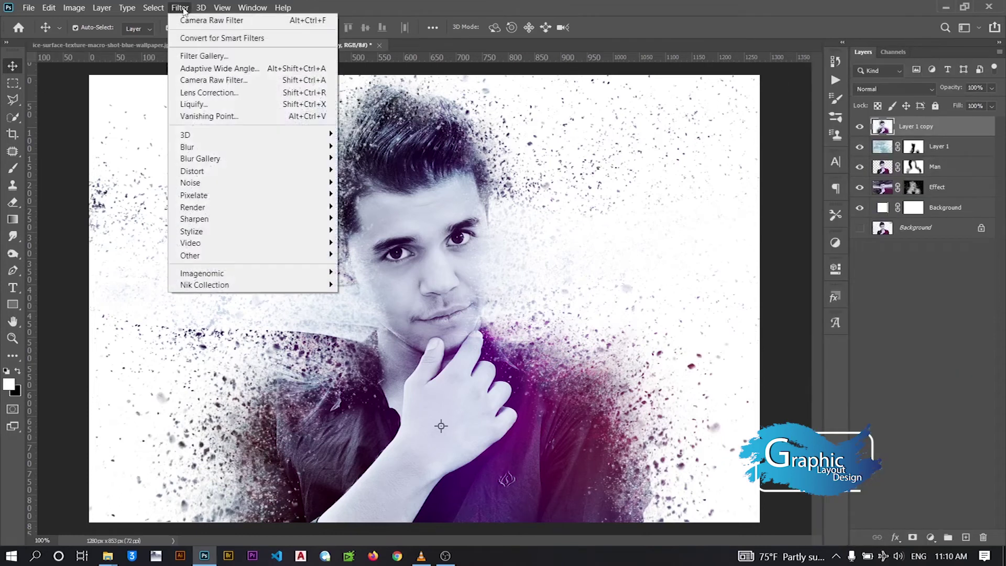
Apply Camera Raw with Contrast +28, Highlights -3, Blues saturation -100 and Purples +28
left_click(221, 81)
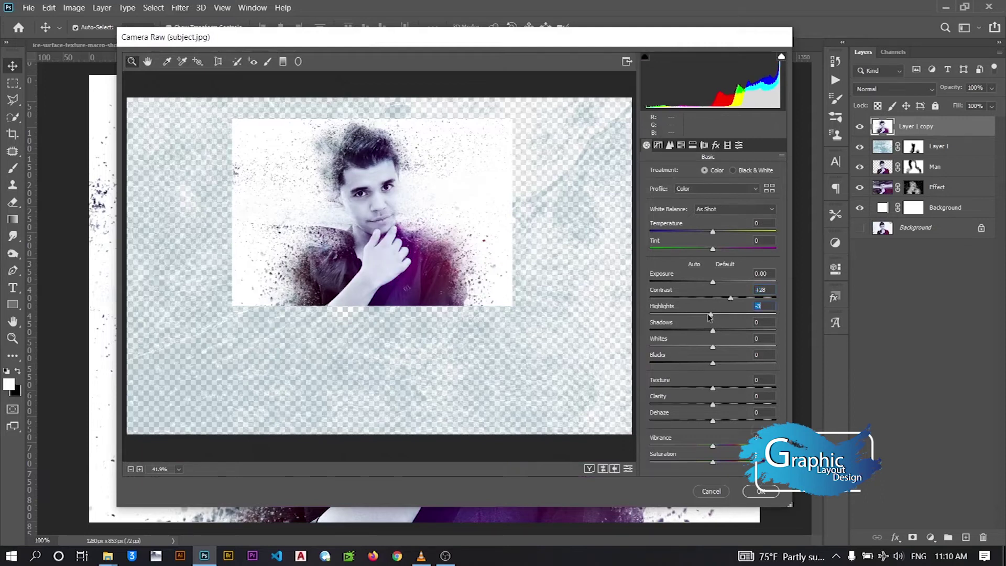
key("Return")
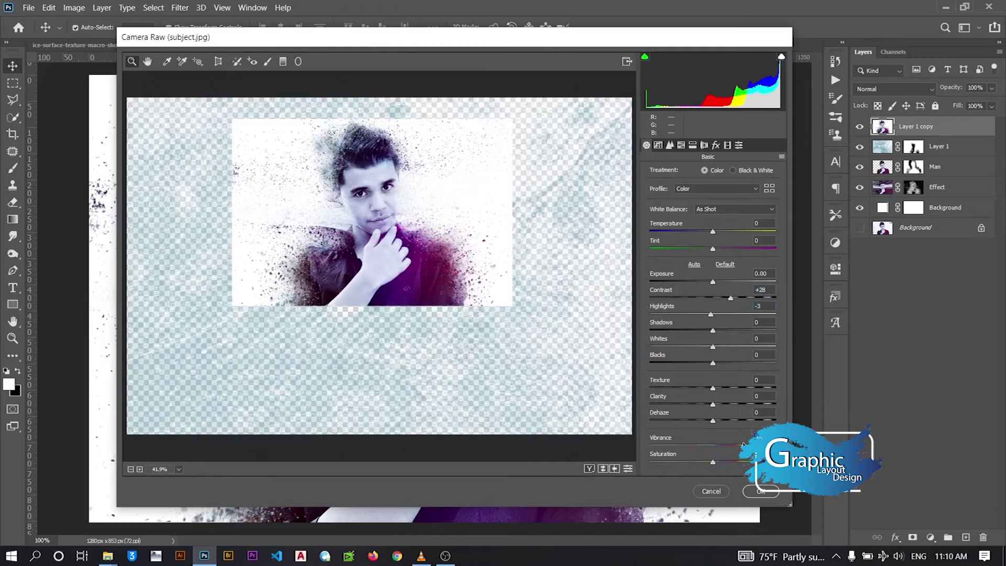
left_click(680, 146)
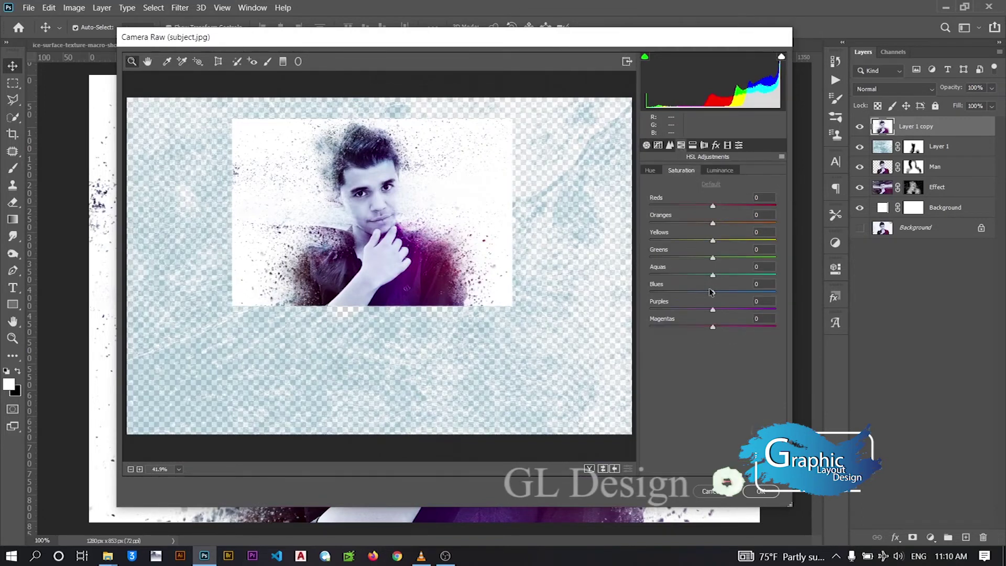
left_click_drag(713, 292, 600, 282)
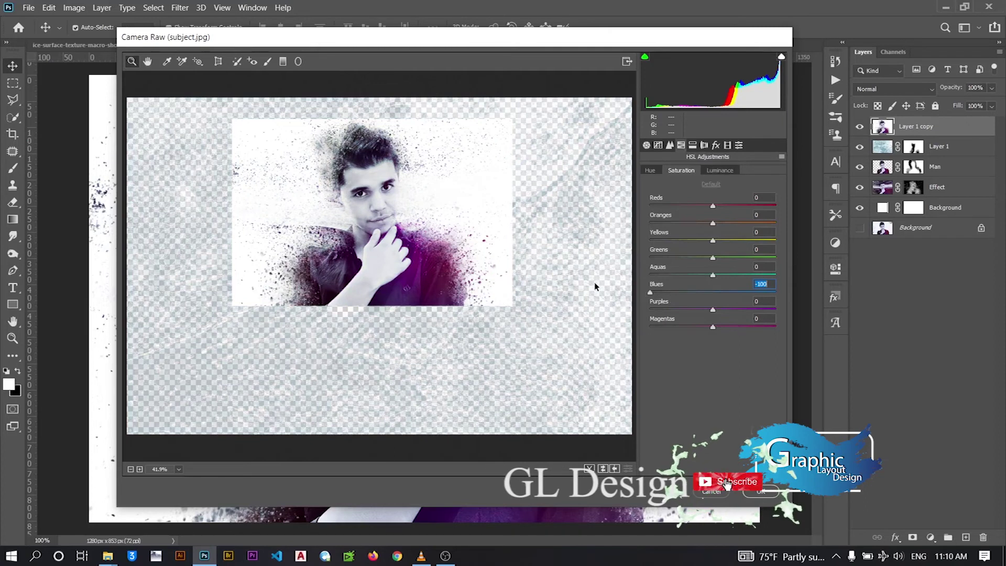
mouse_move(712, 310)
left_mouse_down()
mouse_move(729, 310)
mouse_move(710, 329)
left_mouse_up()
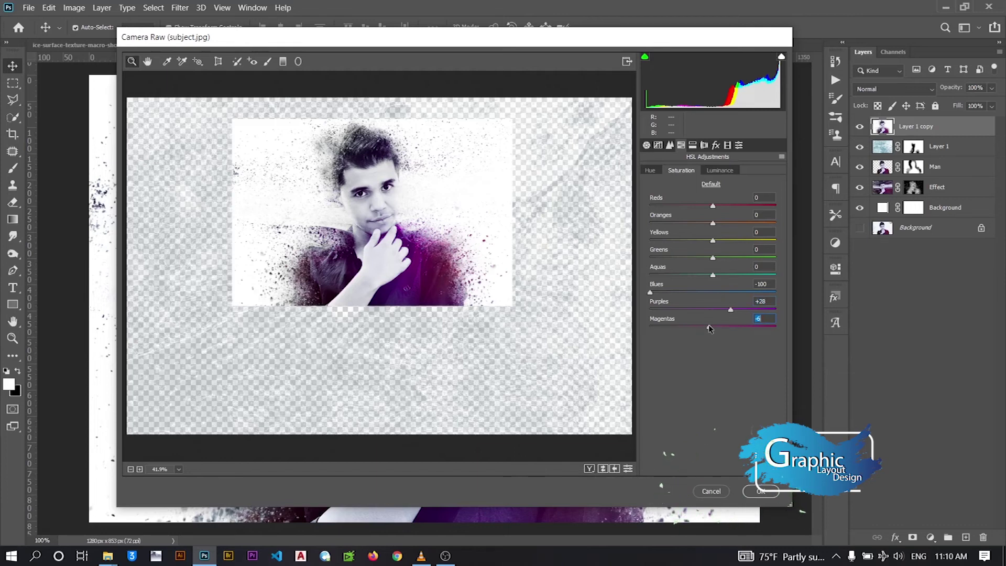
left_click(761, 491)
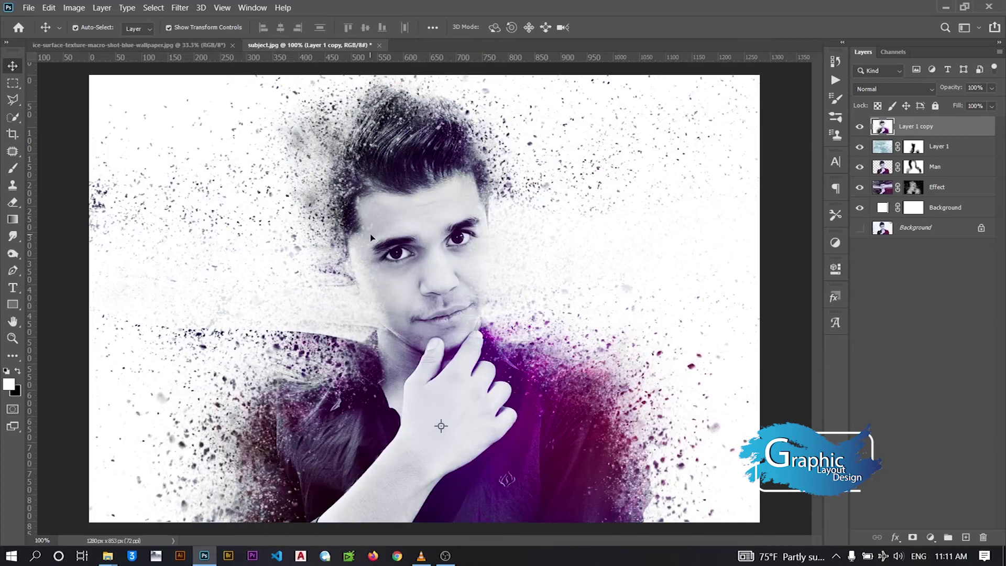
Crop the portrait to a 3:2 landscape frame covering the full canvas, then deselect layers
left_click(12, 134)
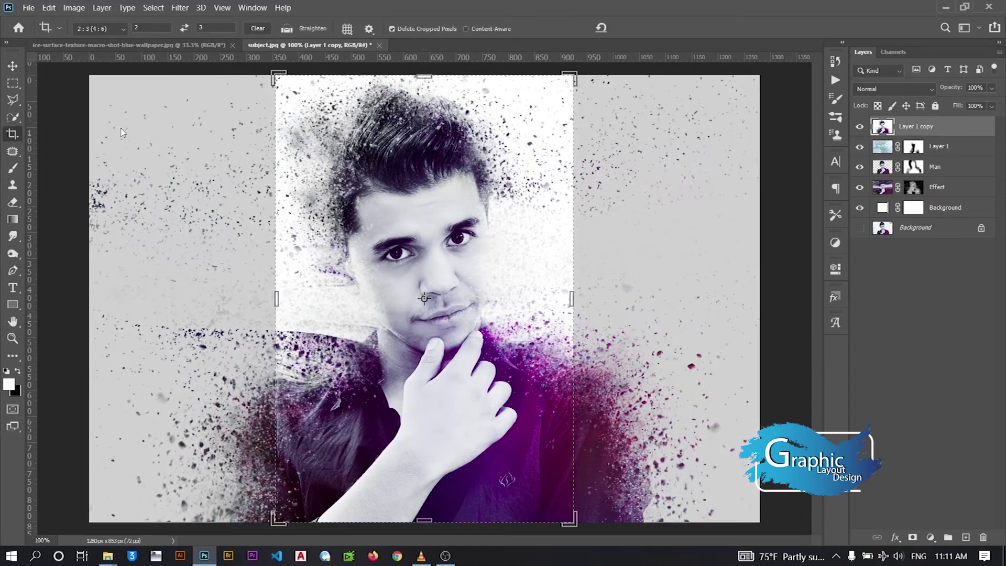
left_click(187, 28)
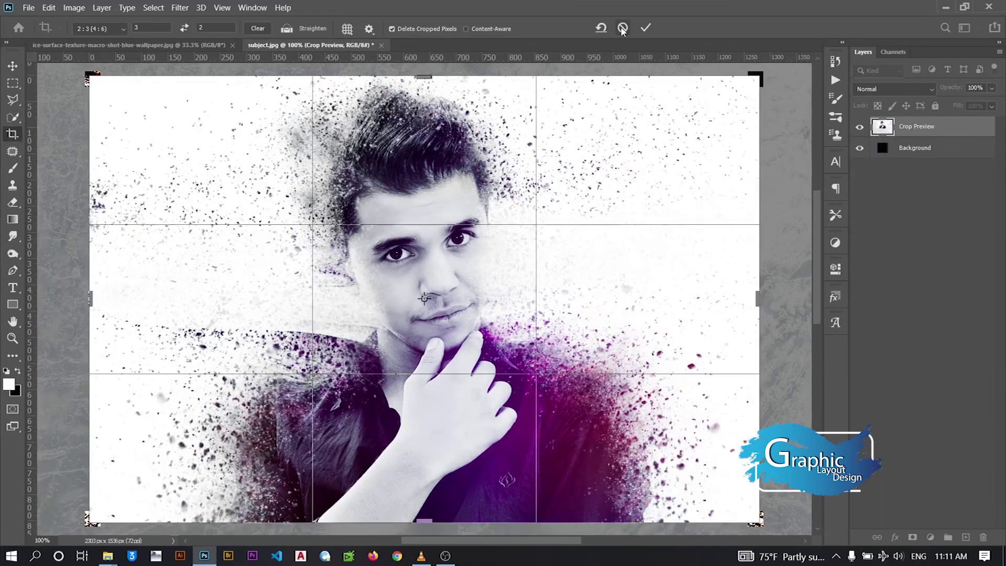
left_click(622, 28)
left_click(390, 197)
key("Return")
left_click(13, 66)
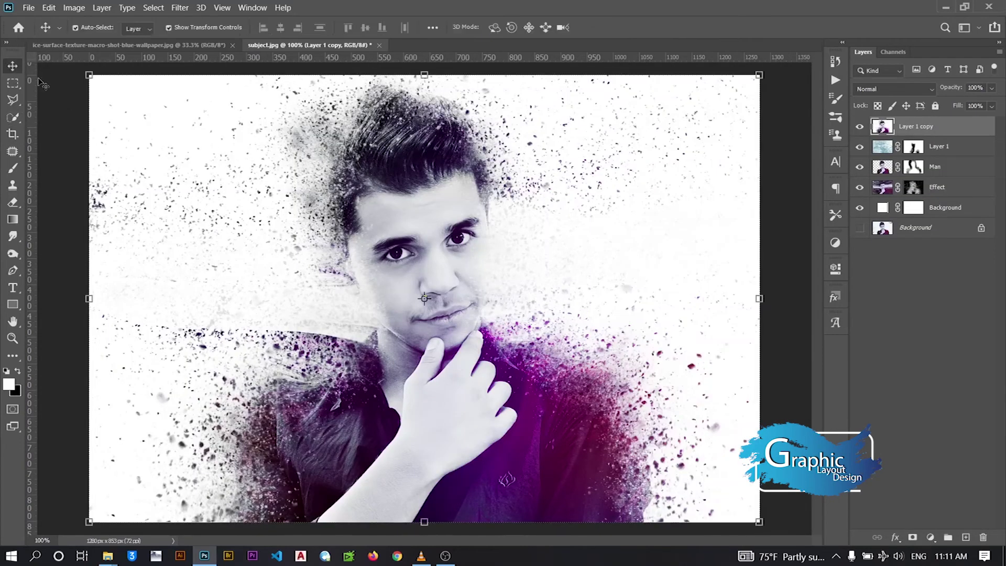
left_click(60, 105)
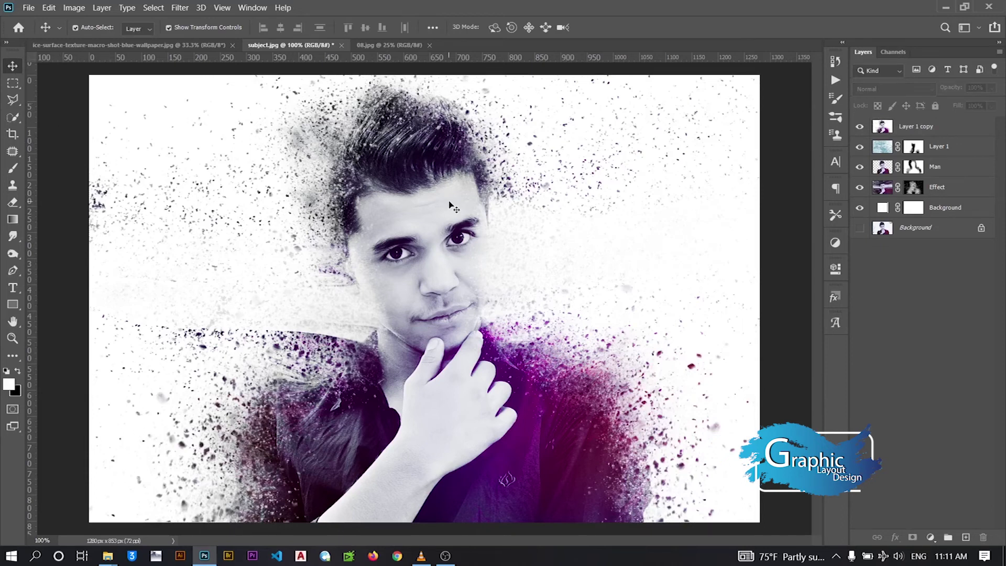
Bring the 08.jpg purple glow into the portrait and shrink it to about a third
left_click(403, 46)
mouse_move(435, 293)
left_mouse_down()
mouse_move(313, 51)
mouse_move(522, 335)
mouse_move(389, 519)
left_mouse_up()
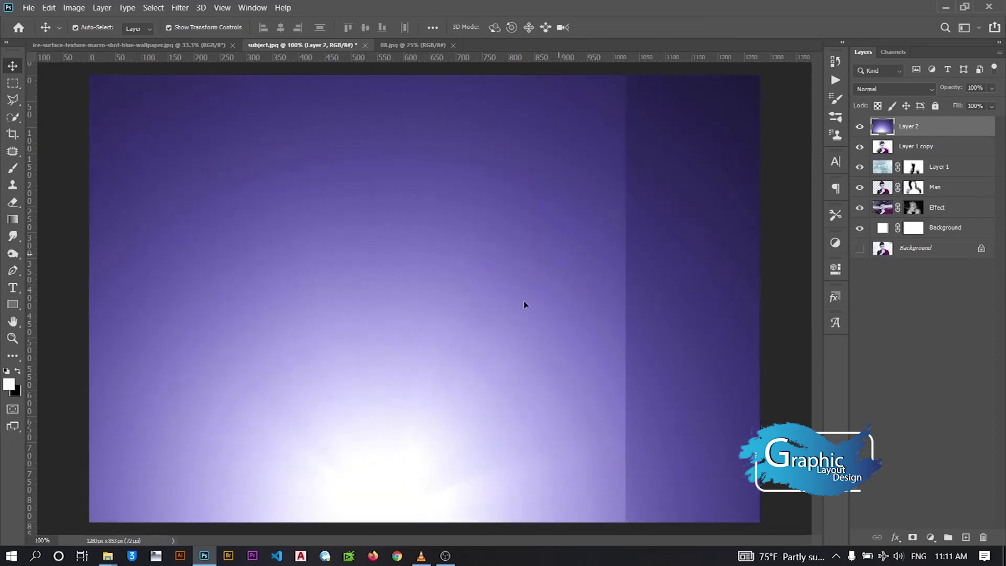
left_click_drag(525, 304, 528, 288)
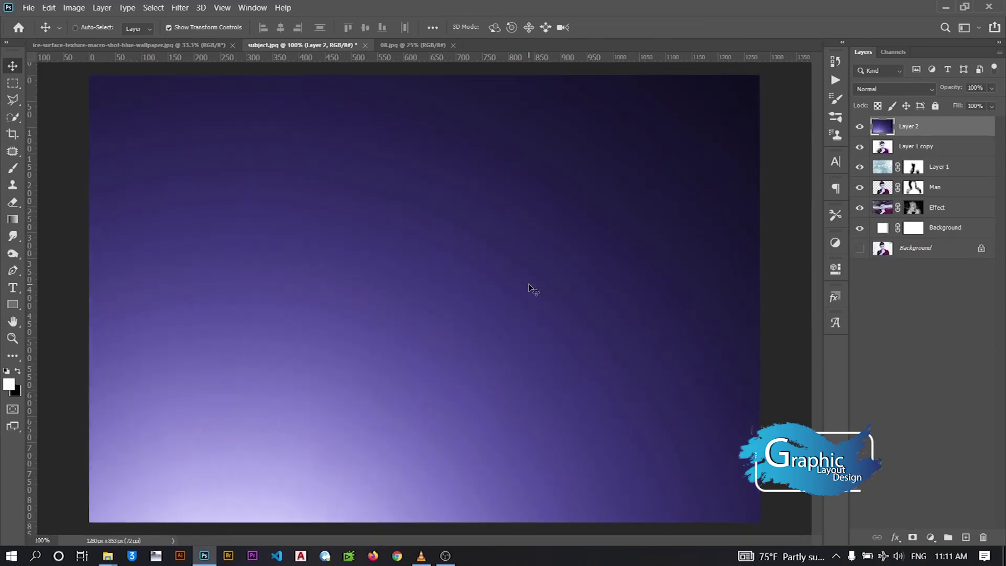
scroll(531, 287, "down", 5)
mouse_move(533, 222)
left_mouse_down()
mouse_move(460, 253)
mouse_move(438, 283)
left_mouse_up()
left_click_drag(372, 350, 426, 307)
mouse_move(492, 236)
left_mouse_down()
mouse_move(459, 276)
mouse_move(470, 269)
left_mouse_up()
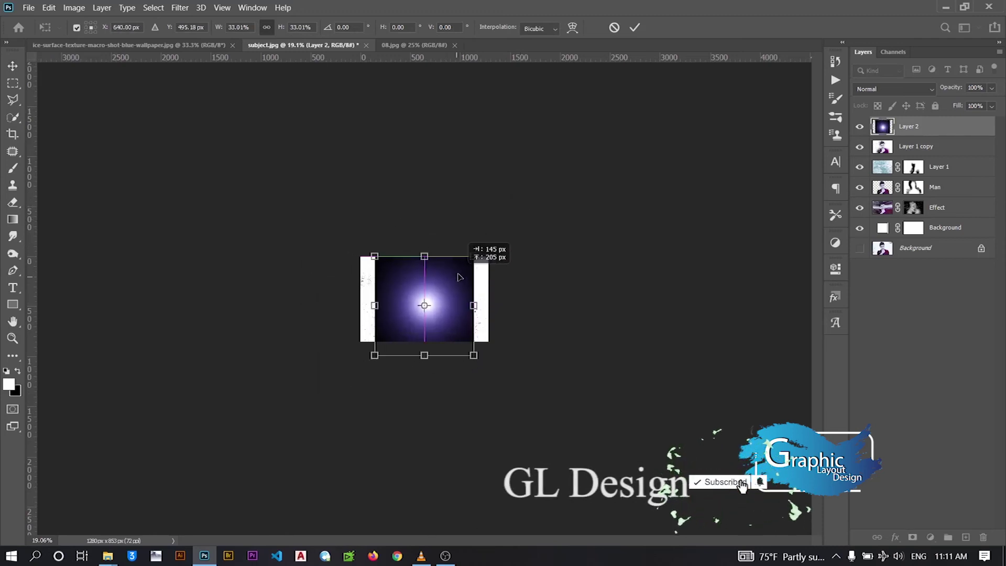
left_click(634, 27)
key("z")
key("ctrl+0")
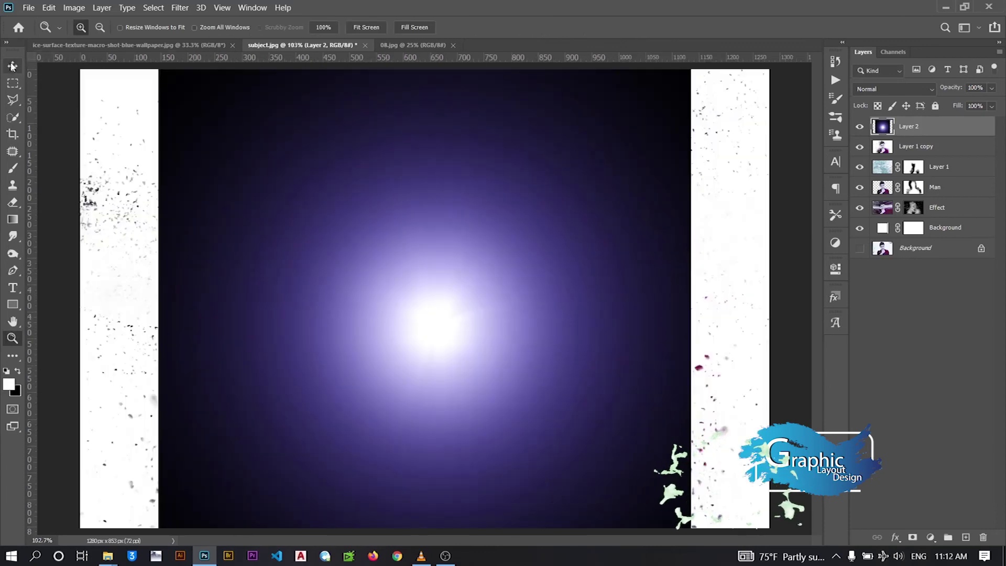
key("v")
Set the glow layer to Screen and place it over the left shoulder at 78.37%
left_click(893, 89)
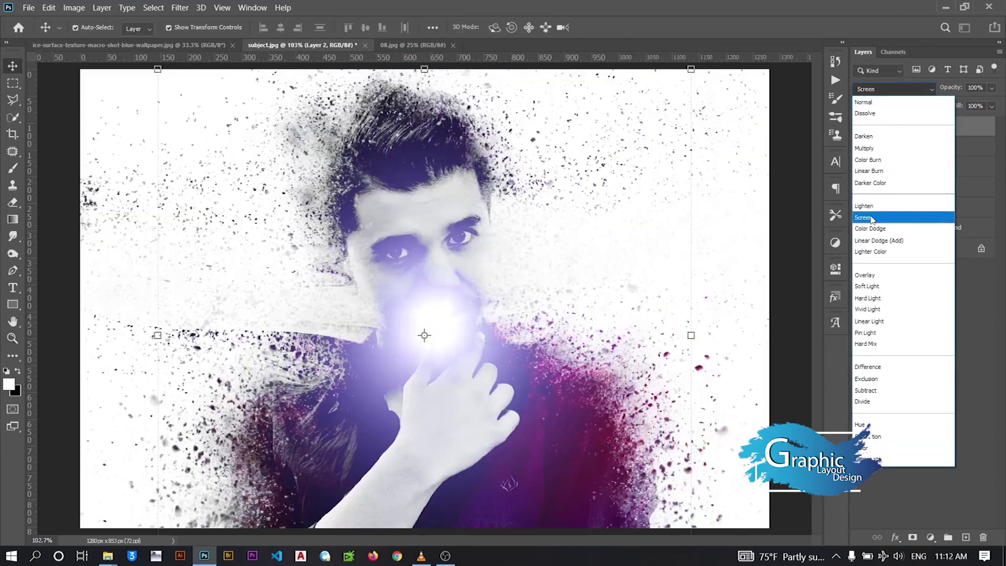
left_click(862, 217)
left_click_drag(691, 335, 518, 335)
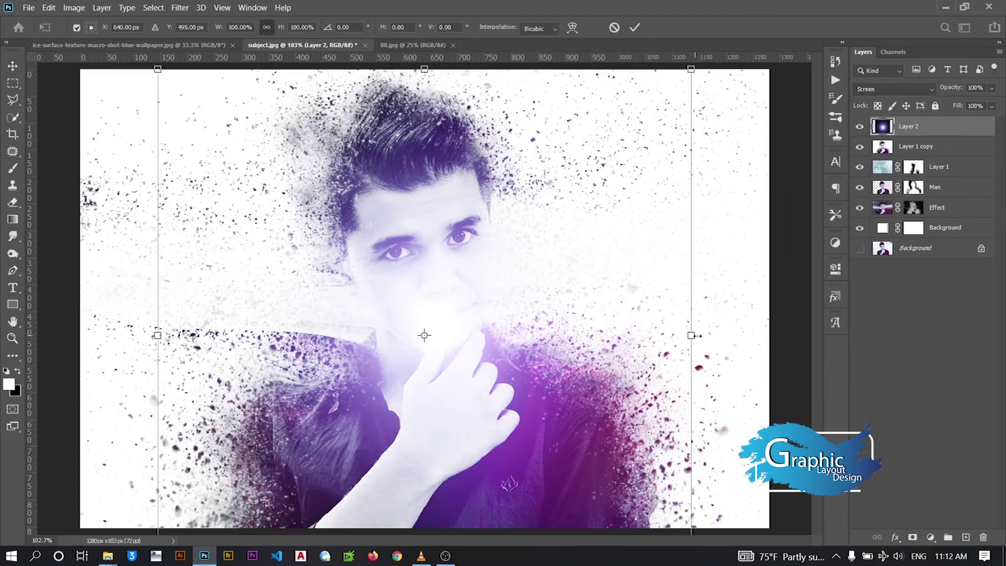
mouse_move(464, 357)
left_mouse_down()
mouse_move(699, 405)
mouse_move(704, 393)
left_mouse_up()
left_click_drag(577, 190, 577, 131)
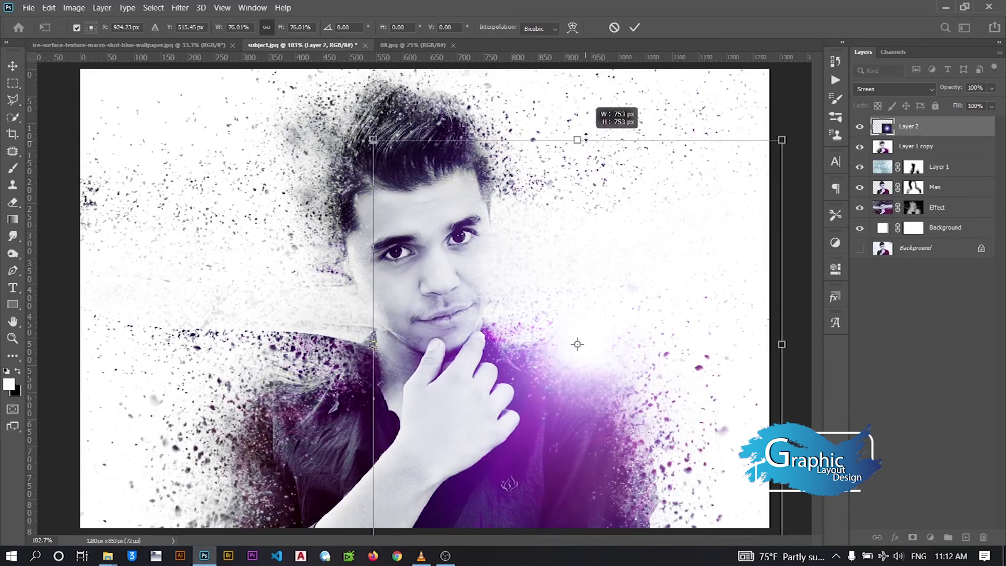
left_click_drag(656, 339, 368, 379)
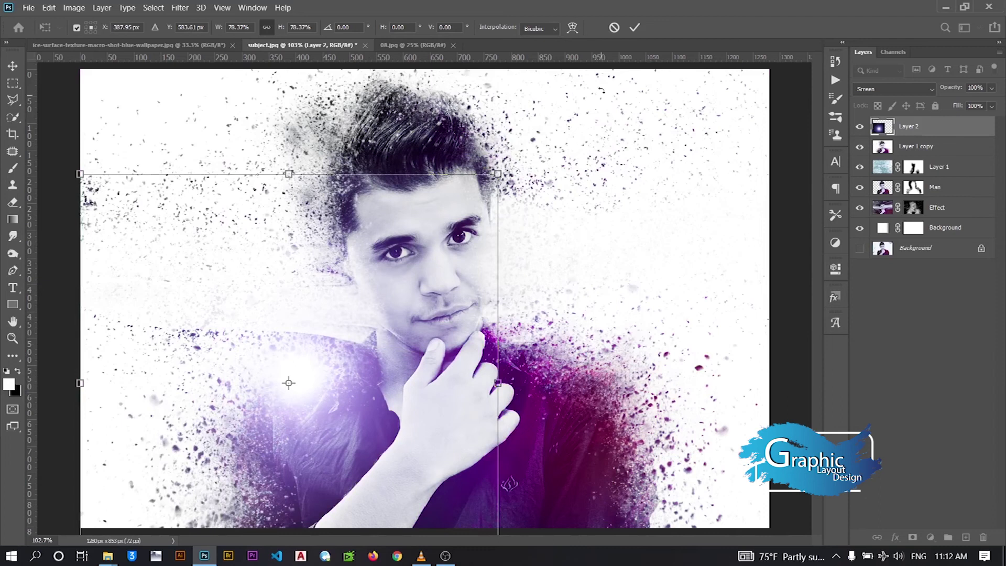
left_click(634, 28)
Set the glow's Blend If black slider to 39 and its opacity to 95%
right_click(948, 127)
key("Escape")
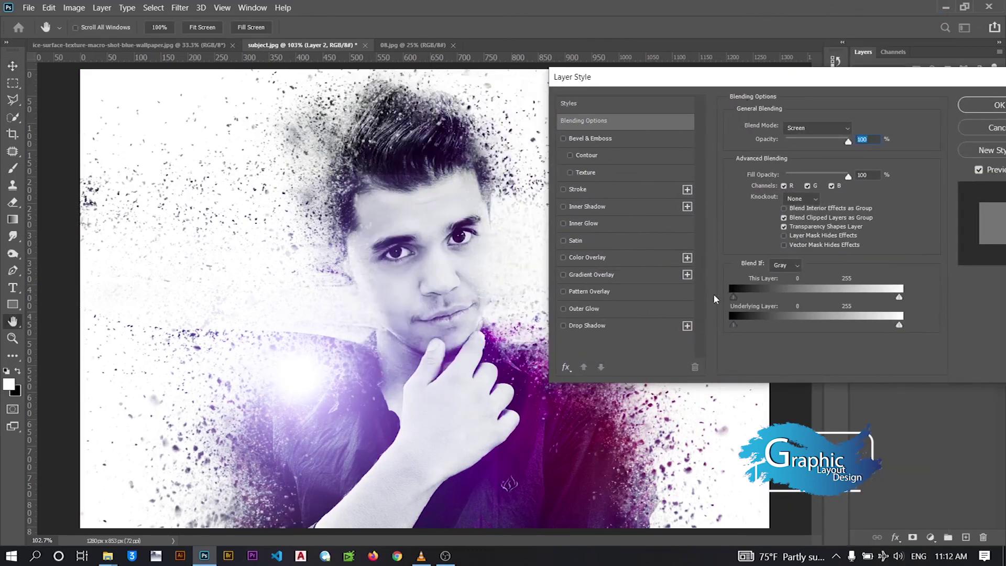
left_click_drag(741, 294, 759, 298)
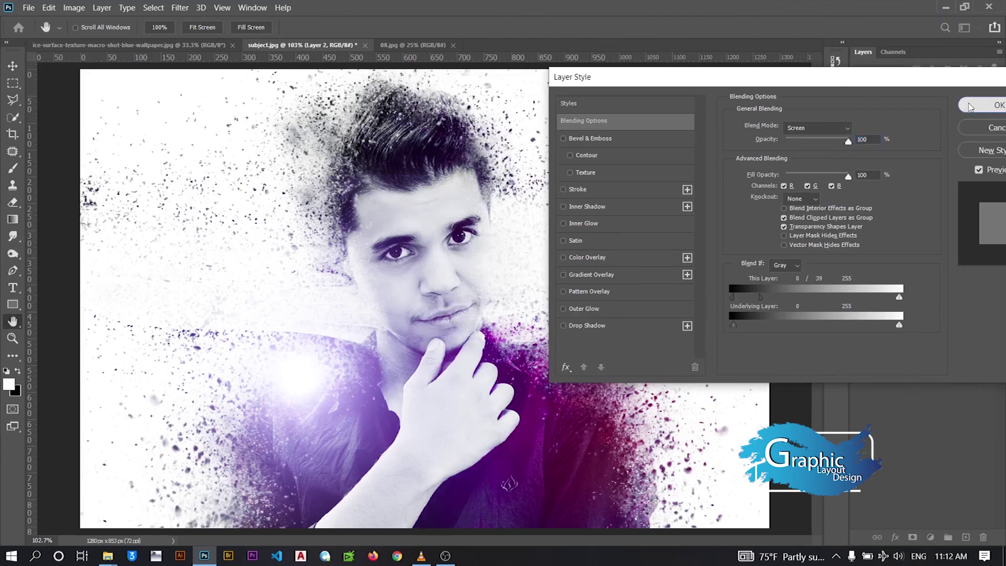
left_click(993, 105)
left_click(992, 90)
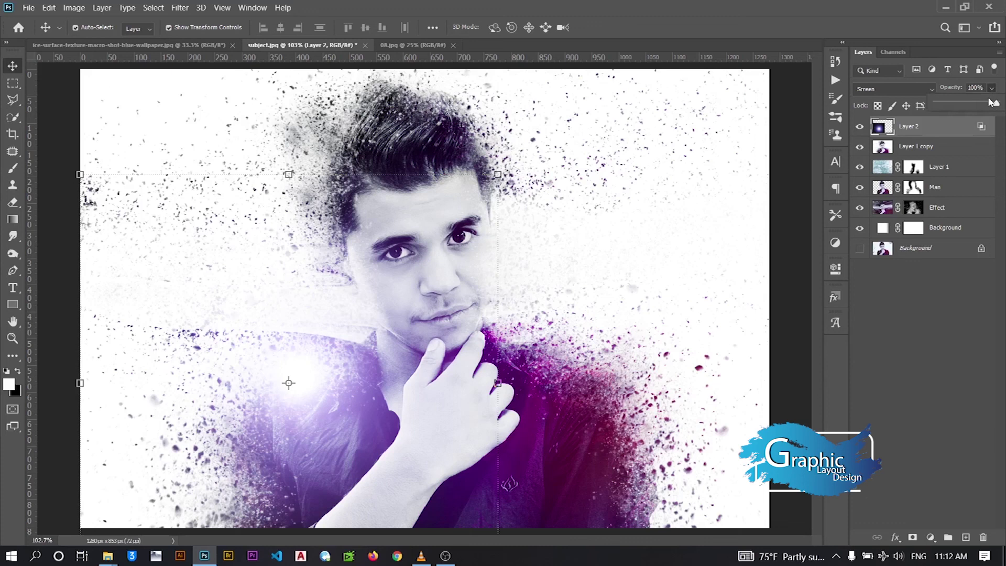
left_click_drag(987, 104, 994, 105)
Zoom the view back to 100%
left_click(12, 338)
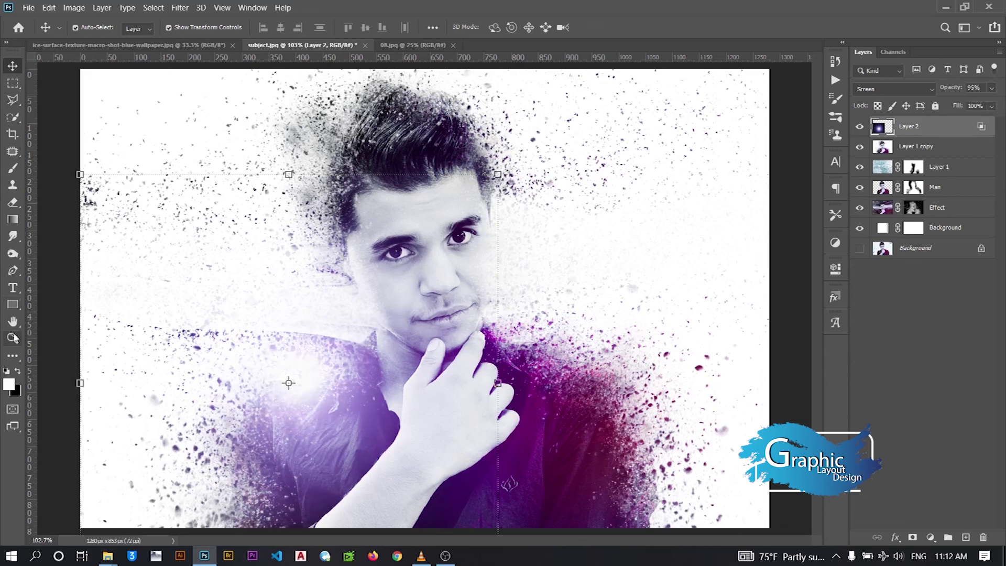
right_click(324, 221)
left_click(362, 289)
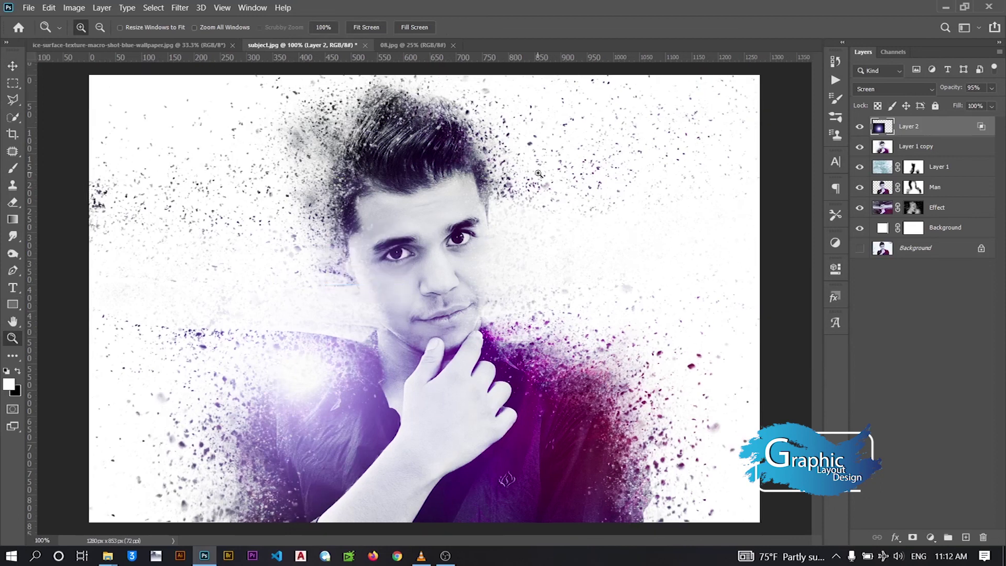